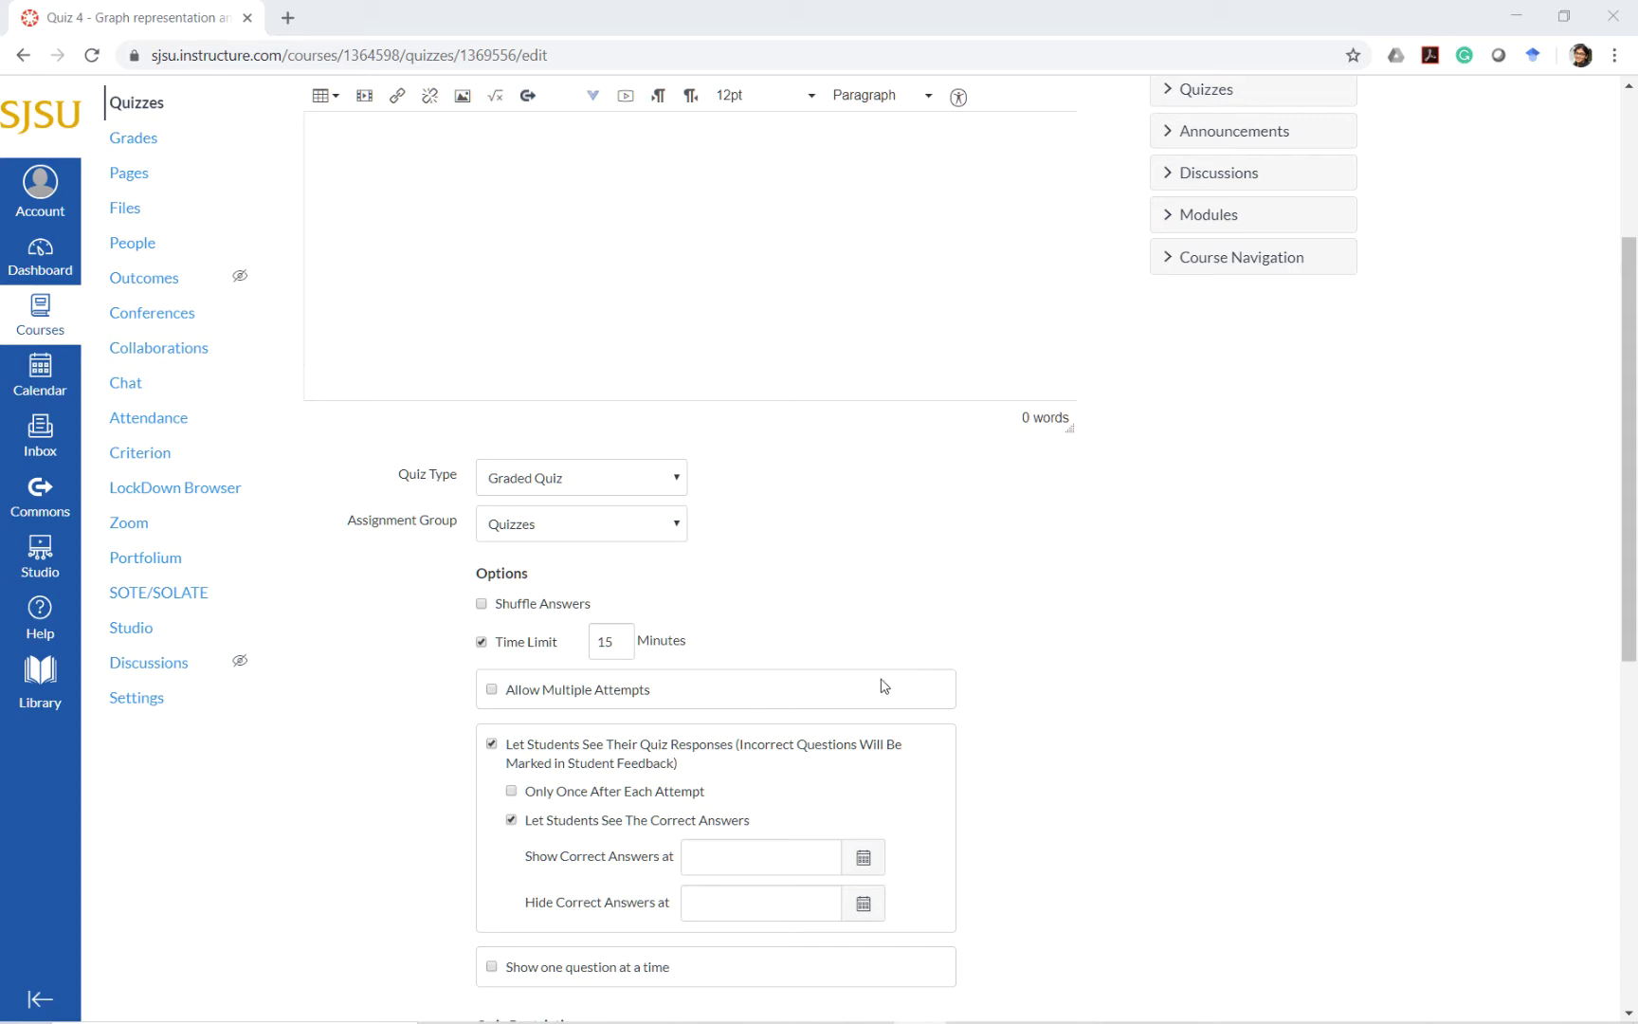
Scroll through Quiz 4's options and Quiz Restrictions down to the bottom of the edit page
{"action": "scroll", "coordinate": [878, 683], "scroll_direction": "up", "scroll_amount": 2}
{"action": "scroll", "coordinate": [863, 684], "scroll_direction": "down", "scroll_amount": 2}
{"action": "scroll", "coordinate": [862, 687], "scroll_direction": "down", "scroll_amount": 3}
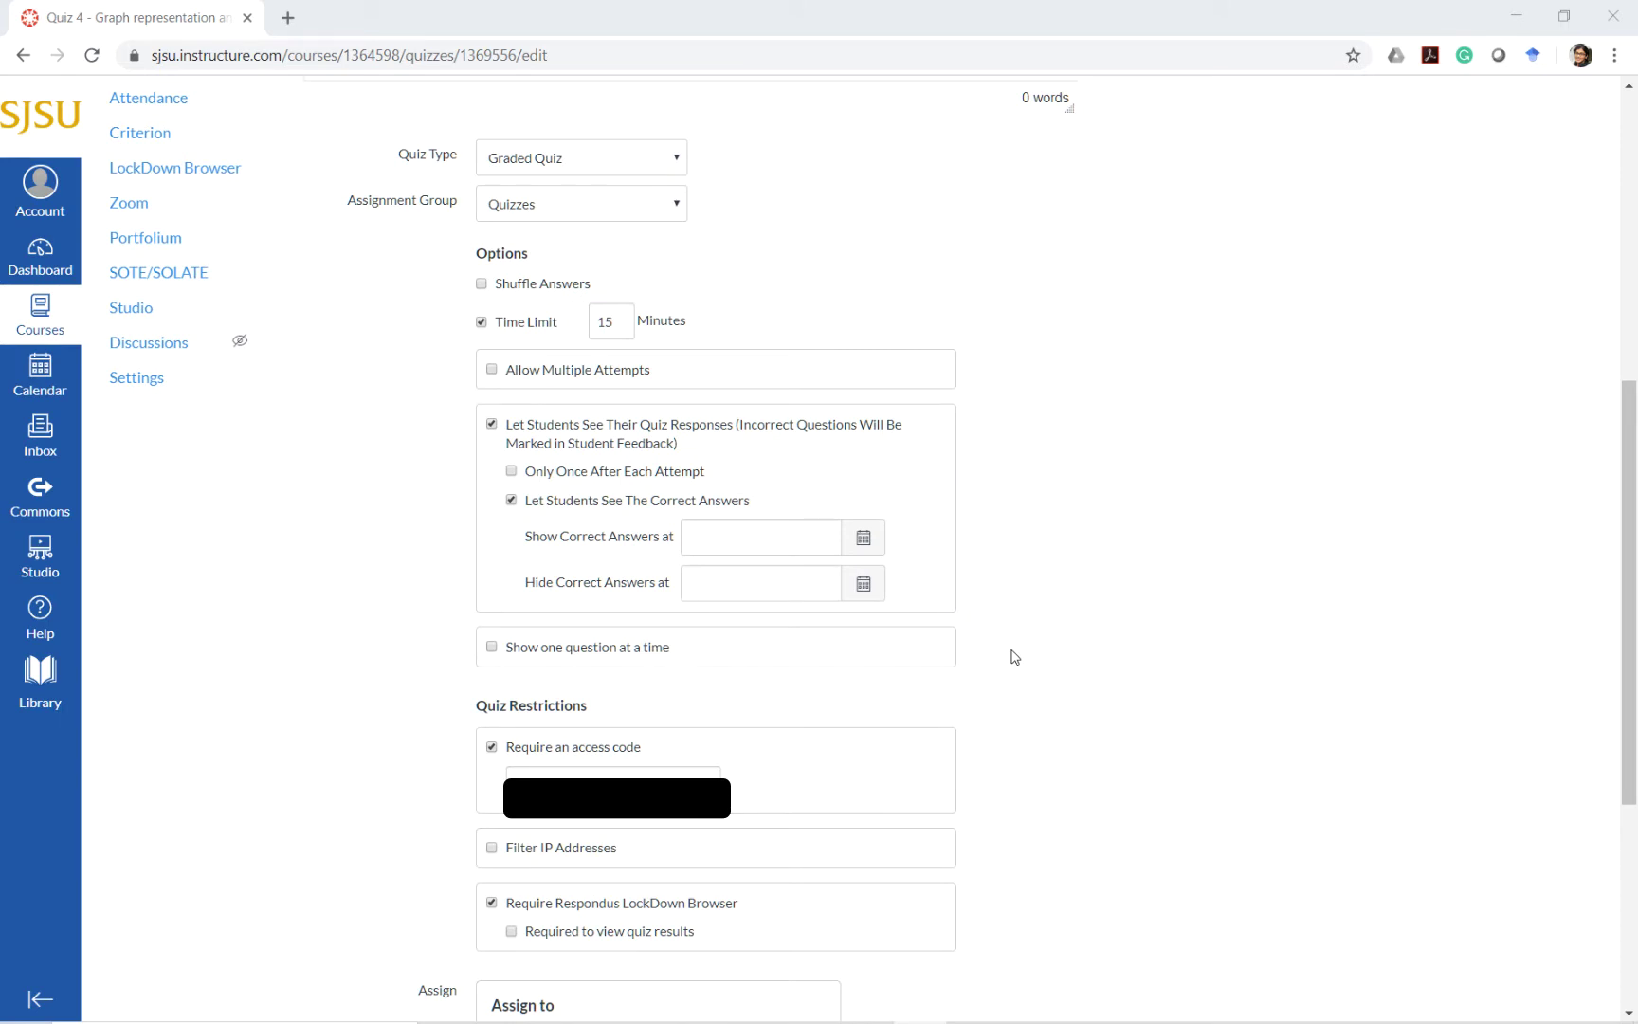
{"action": "scroll", "coordinate": [1019, 658], "scroll_direction": "down", "scroll_amount": 1}
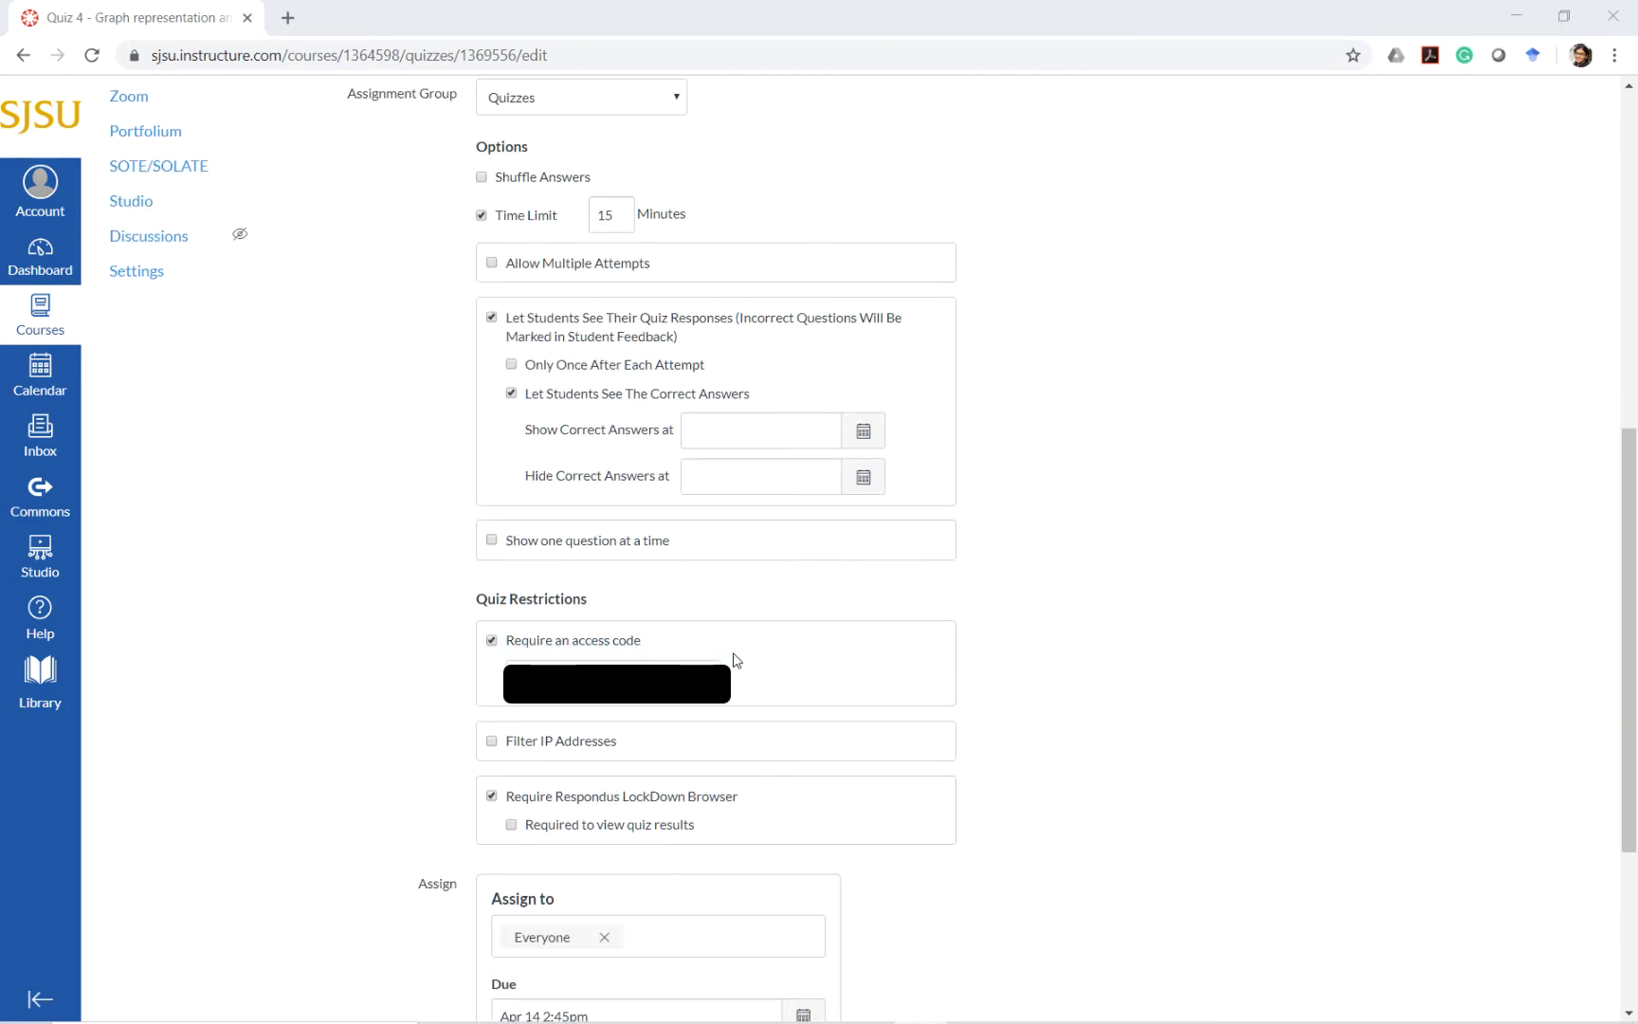
{"action": "scroll", "coordinate": [844, 664], "scroll_direction": "down", "scroll_amount": 1}
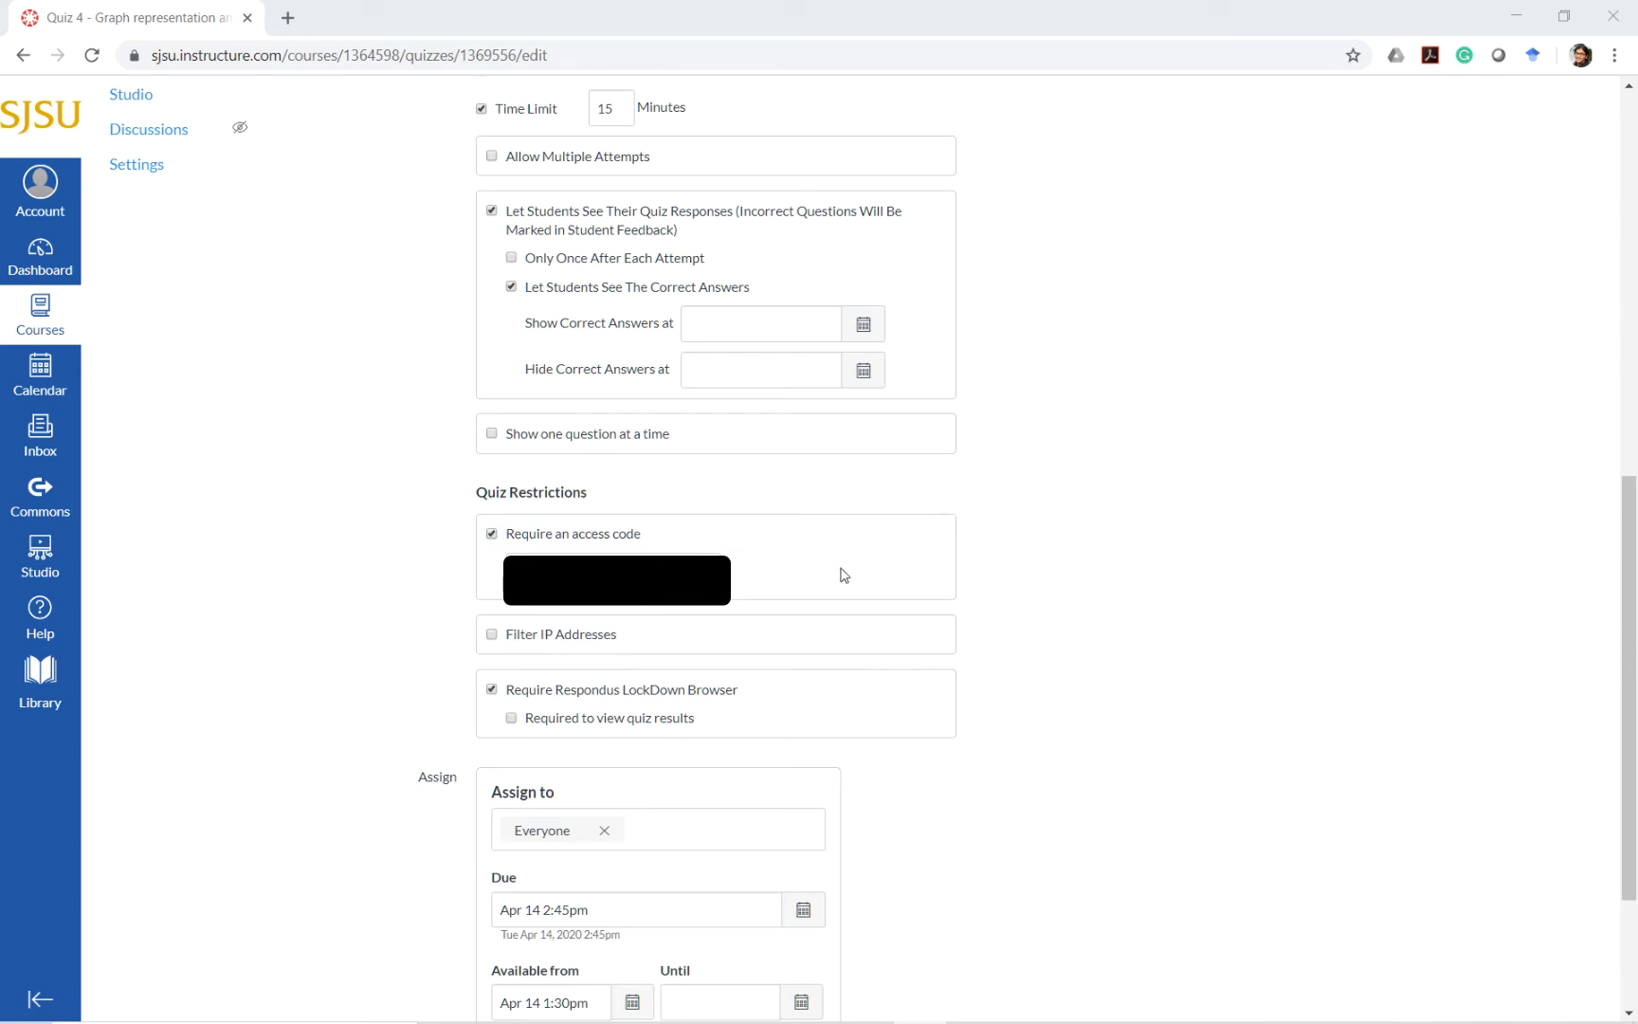
{"action": "scroll", "coordinate": [844, 576], "scroll_direction": "down", "scroll_amount": 1}
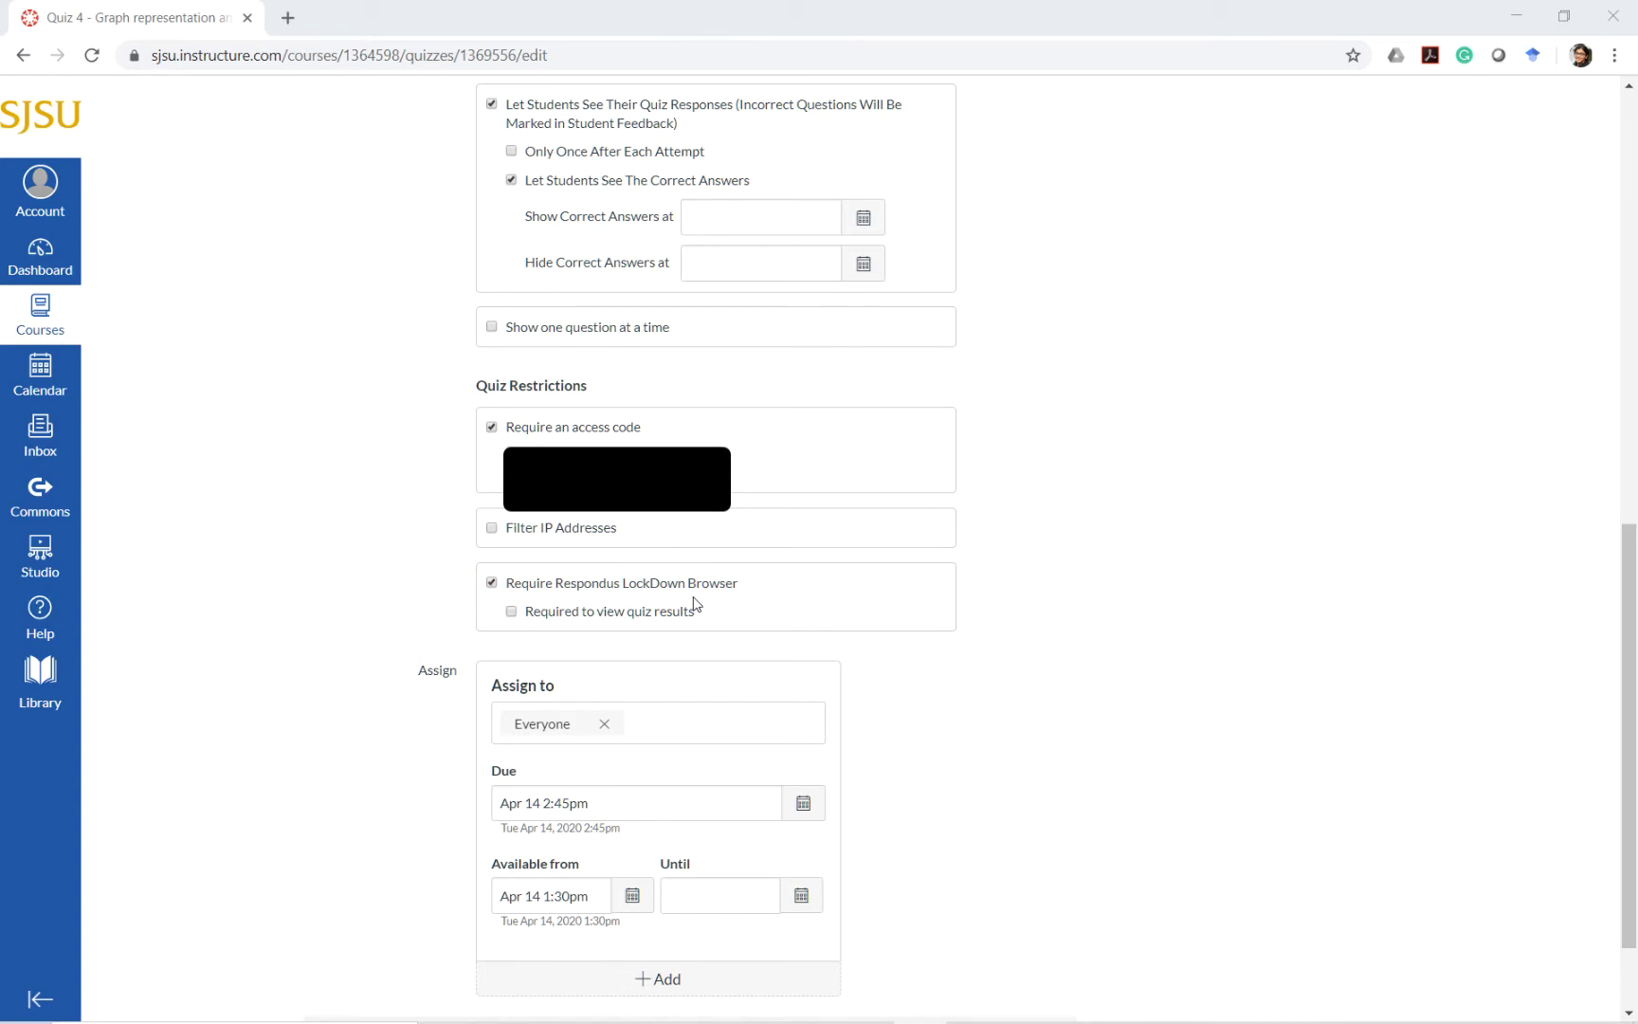
{"action": "scroll", "coordinate": [908, 585], "scroll_direction": "down", "scroll_amount": 2}
{"action": "scroll", "coordinate": [1016, 680], "scroll_direction": "up", "scroll_amount": 7}
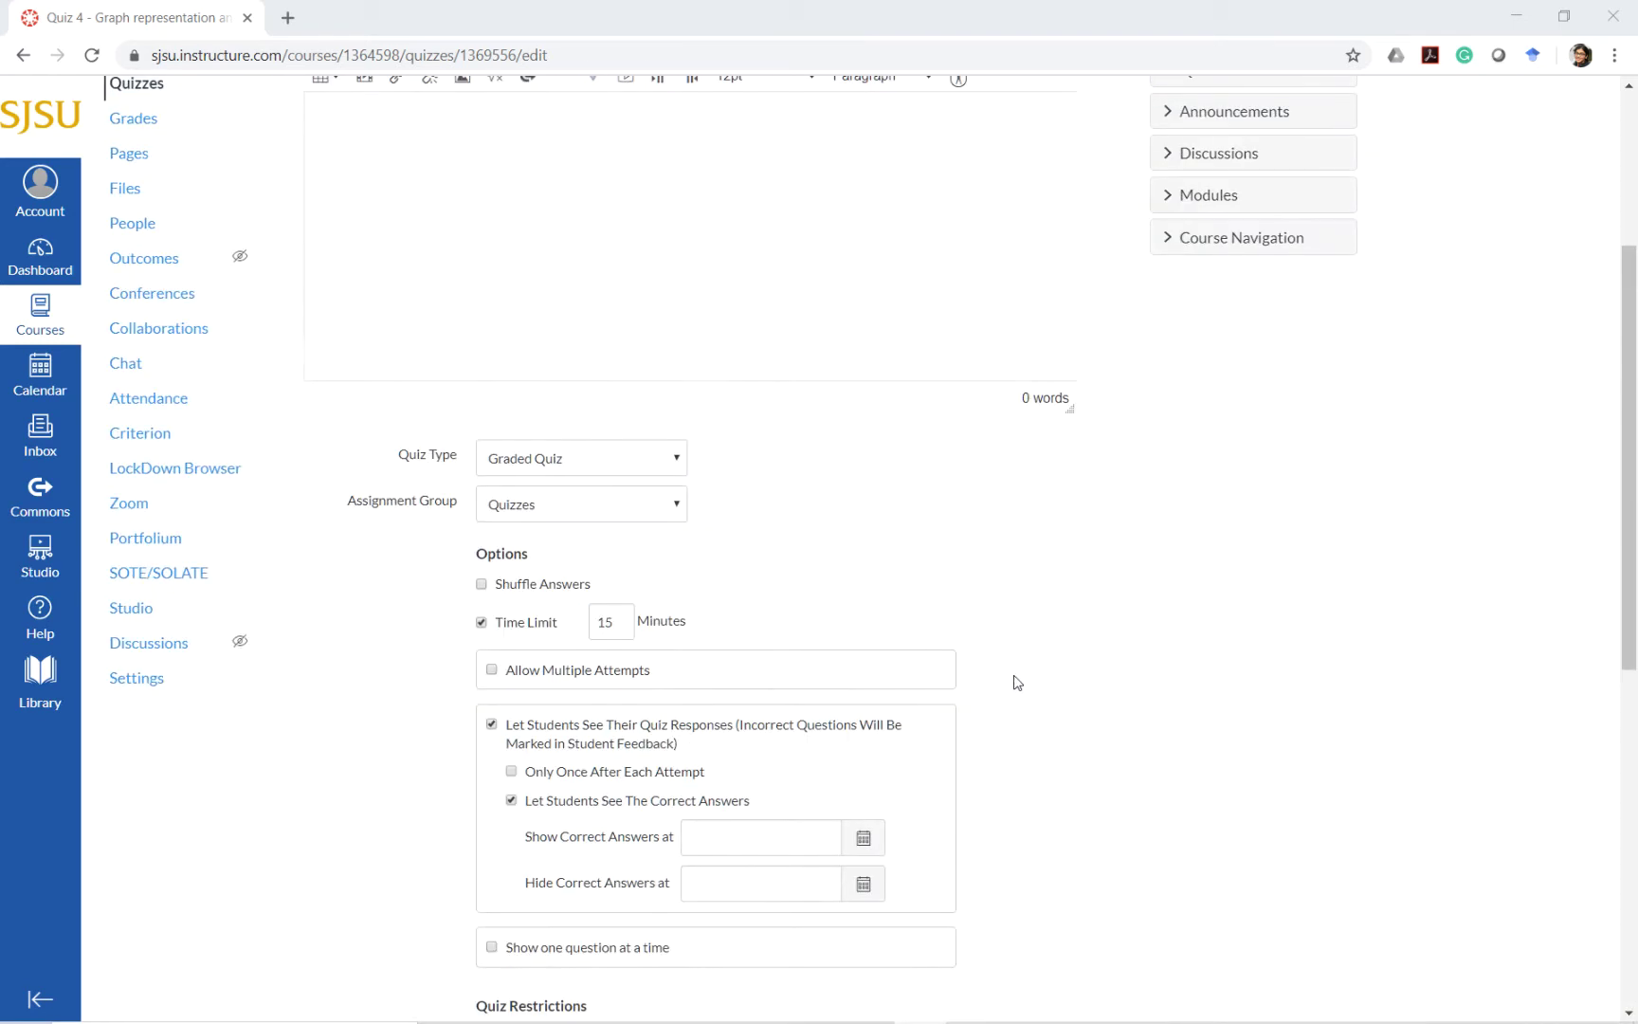
{"action": "scroll", "coordinate": [1017, 683], "scroll_direction": "up", "scroll_amount": 2}
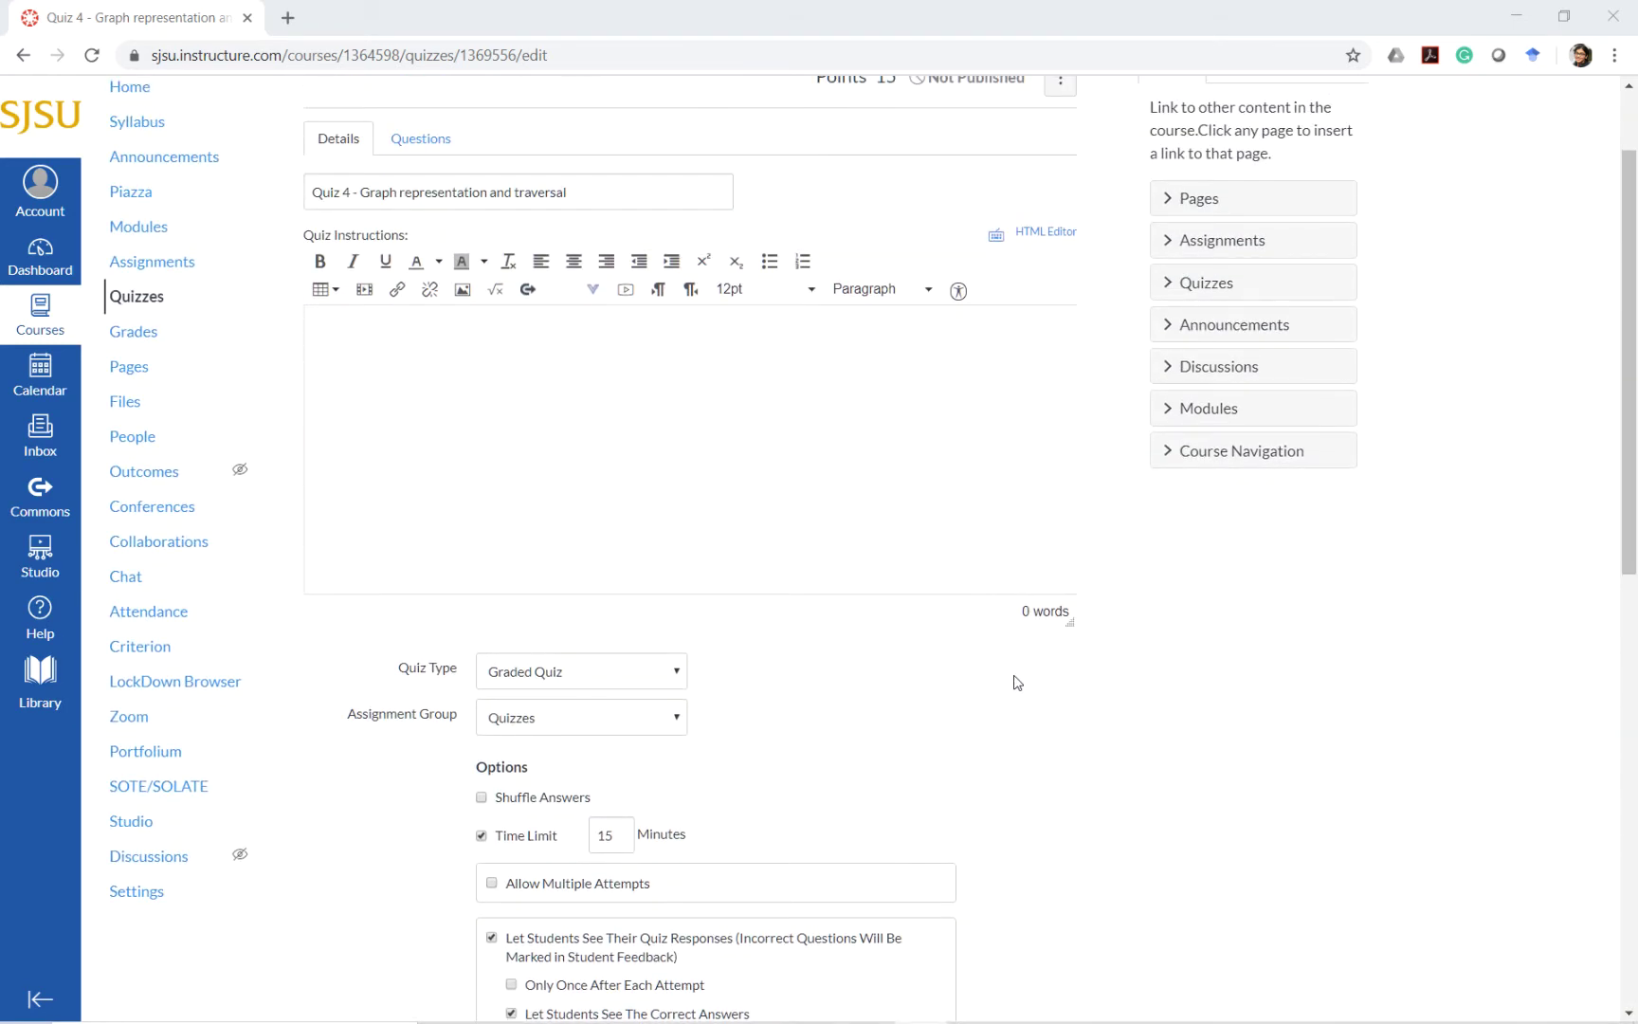
{"action": "scroll", "coordinate": [1016, 682], "scroll_direction": "down", "scroll_amount": 1}
{"action": "scroll", "coordinate": [1016, 682], "scroll_direction": "down", "scroll_amount": 1}
{"action": "scroll", "coordinate": [1017, 683], "scroll_direction": "down", "scroll_amount": 2}
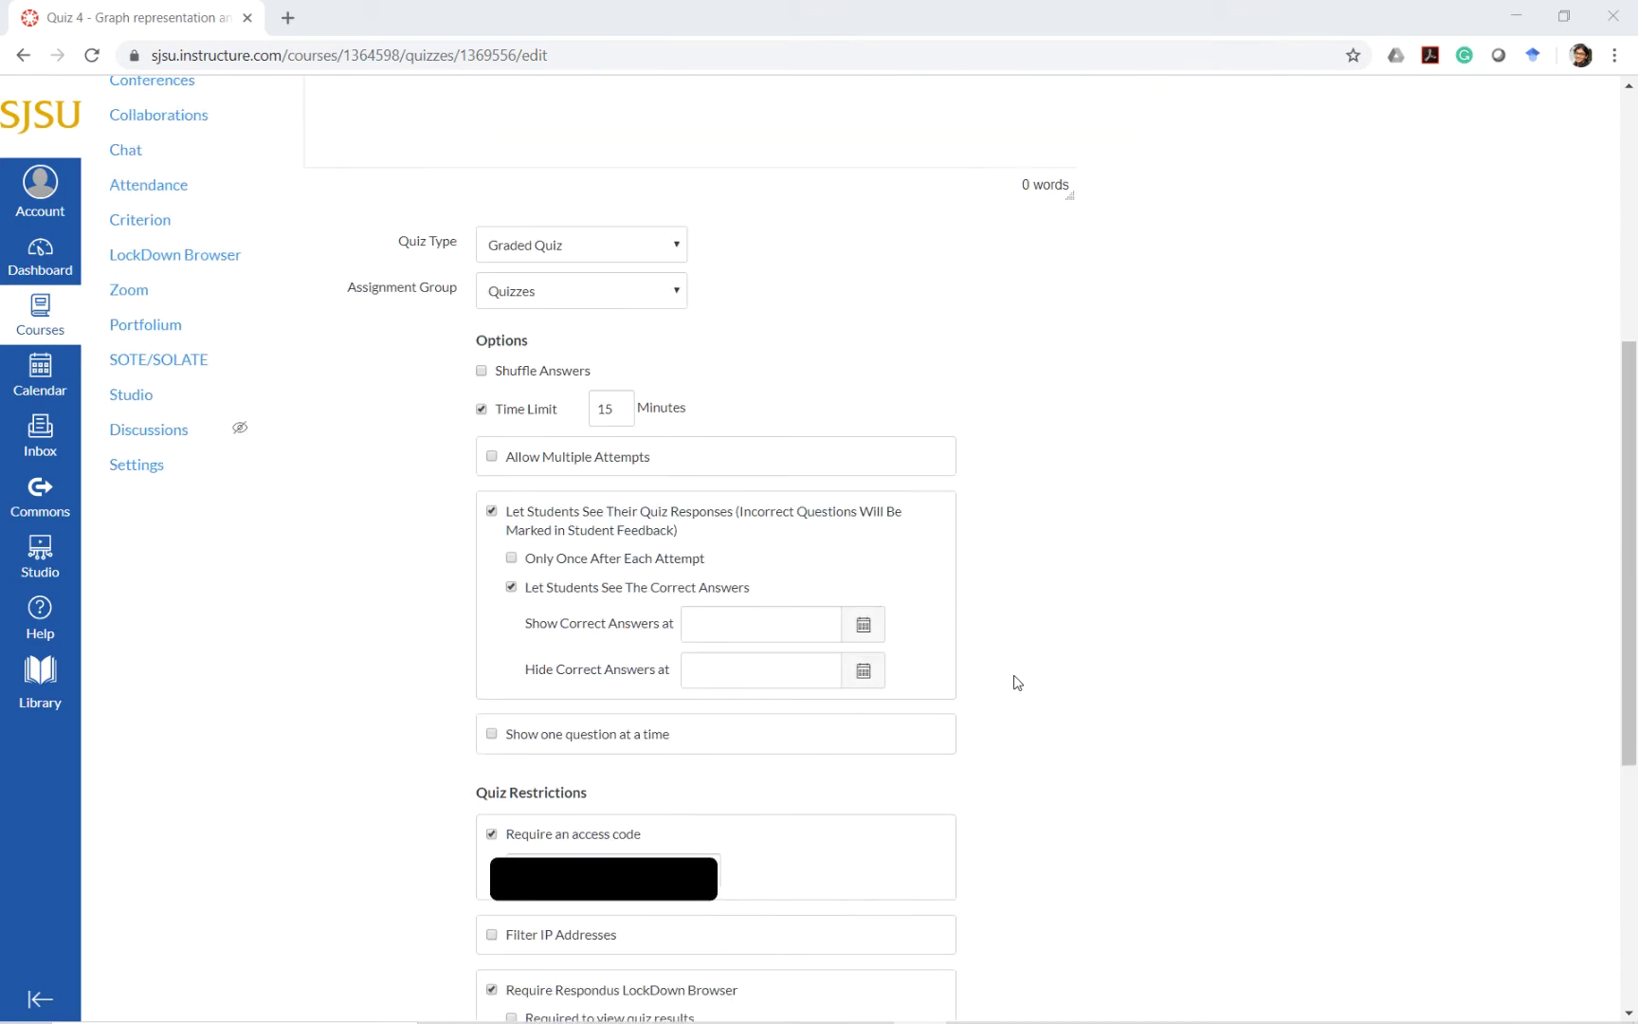
{"action": "scroll", "coordinate": [1017, 682], "scroll_direction": "down", "scroll_amount": 5}
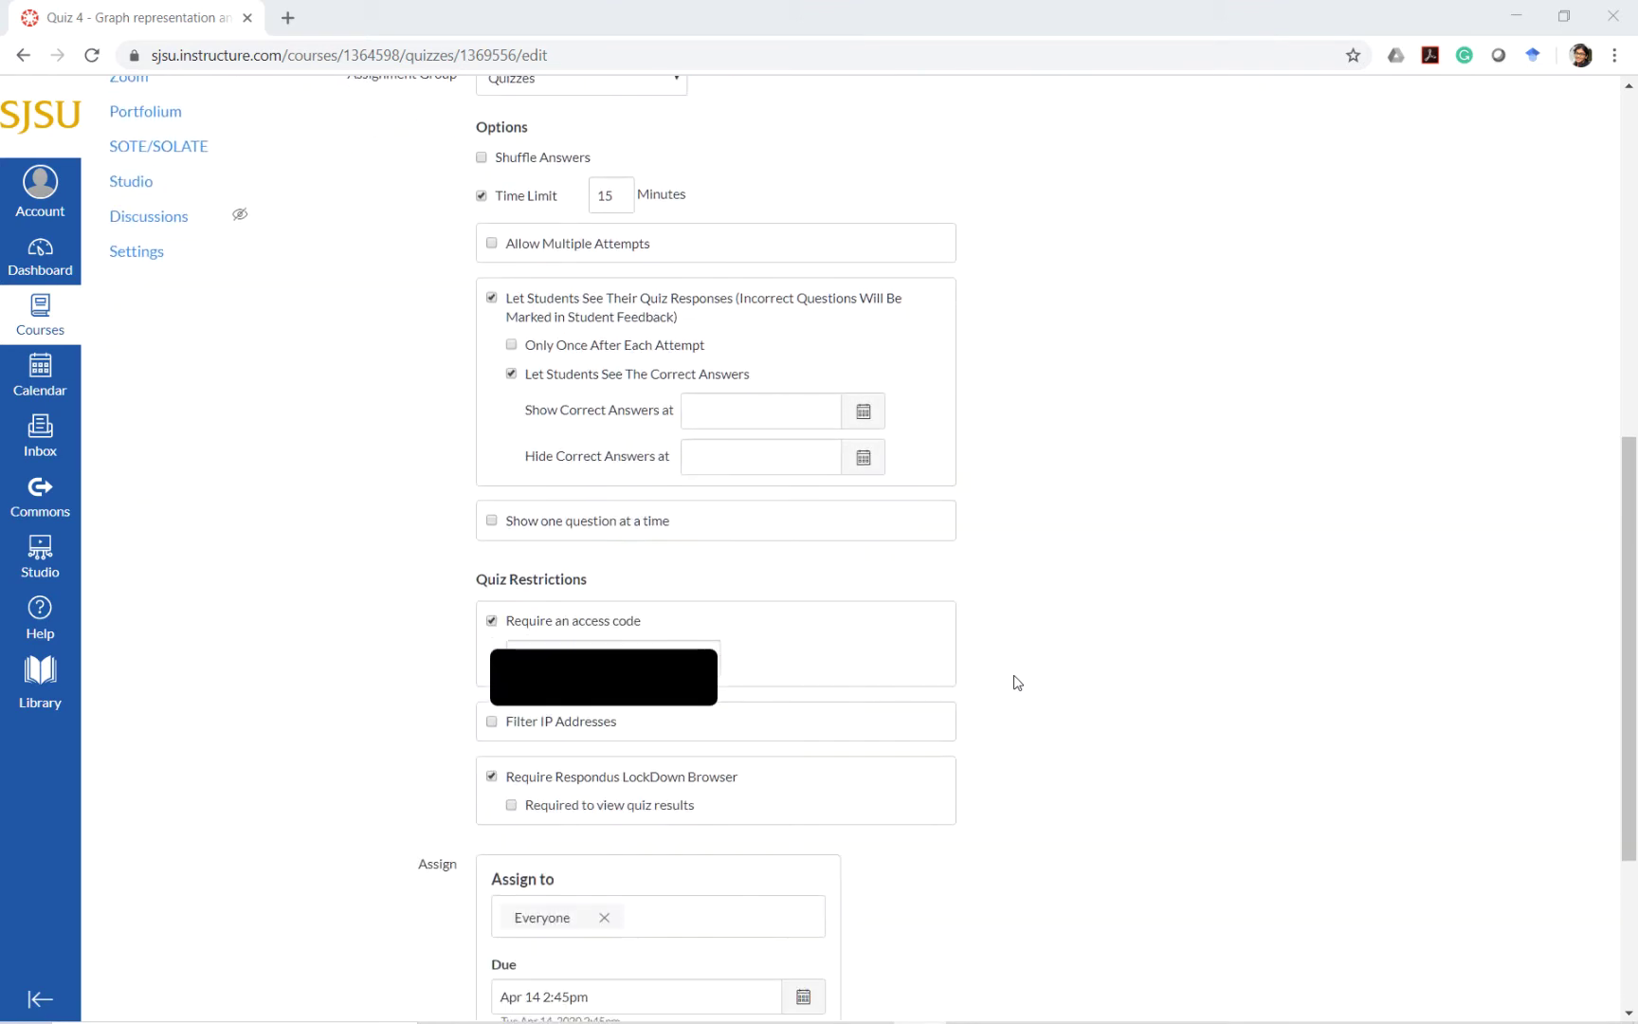
Save Quiz 4's settings and review the saved summary showing LockDown Browser is required
{"action": "left_click", "coordinate": [1036, 977]}
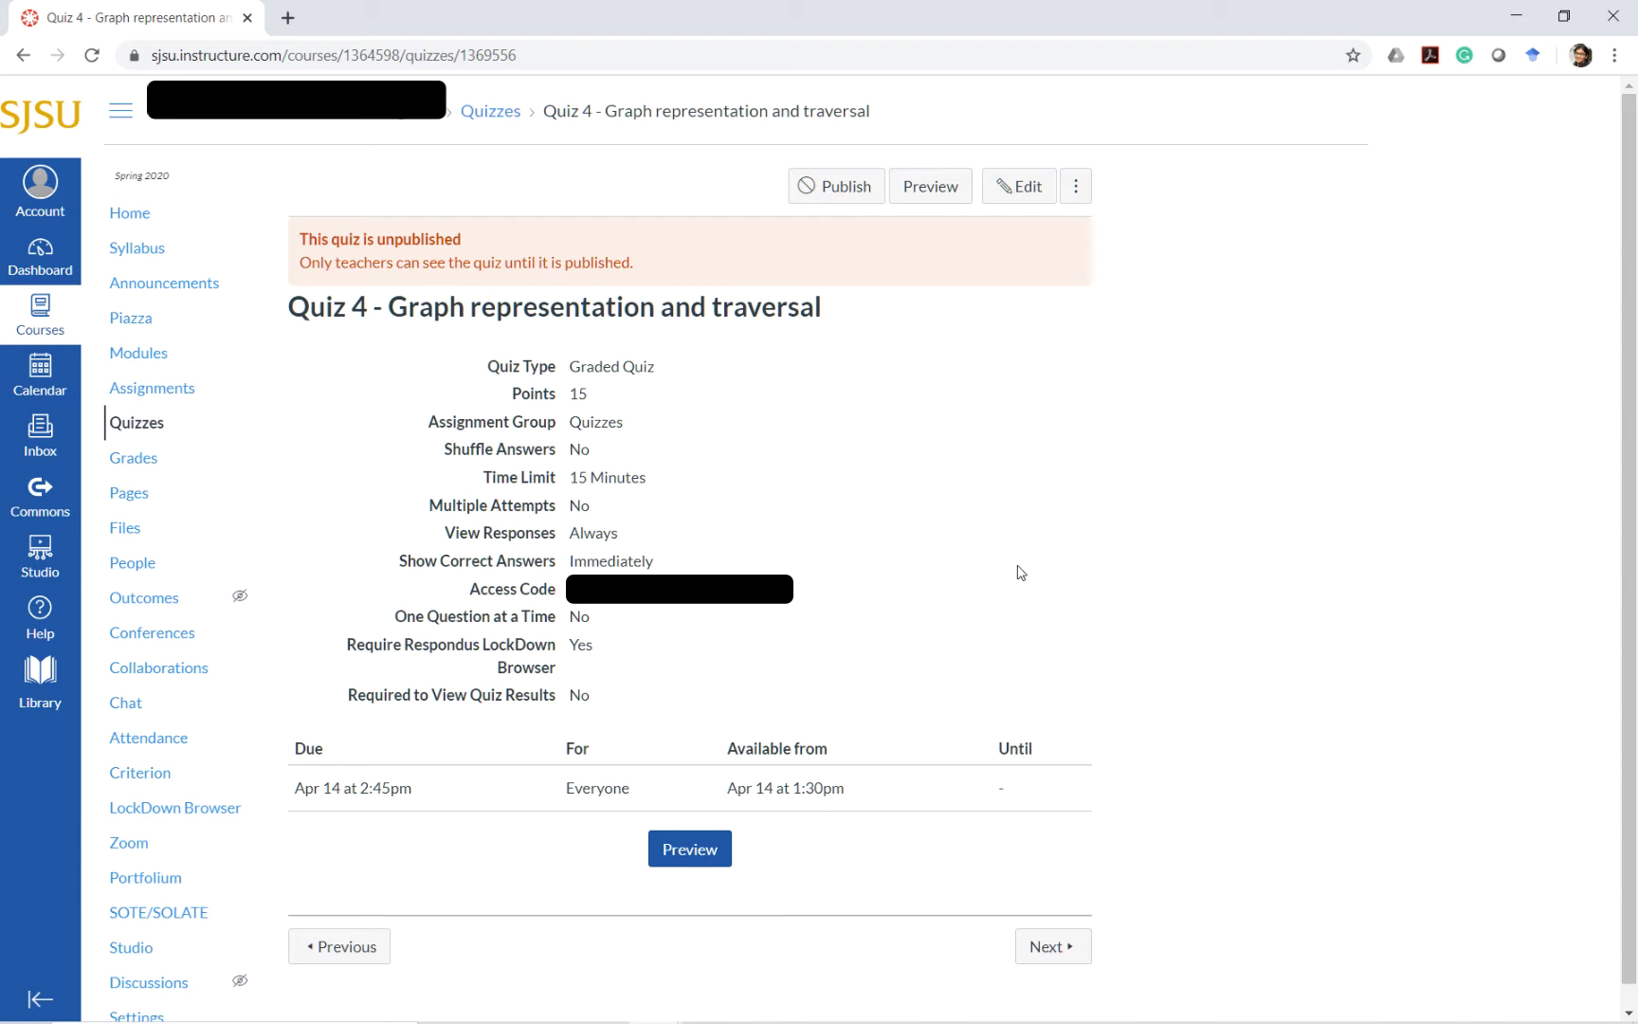
{"action": "scroll", "coordinate": [1020, 571], "scroll_direction": "down", "scroll_amount": 1}
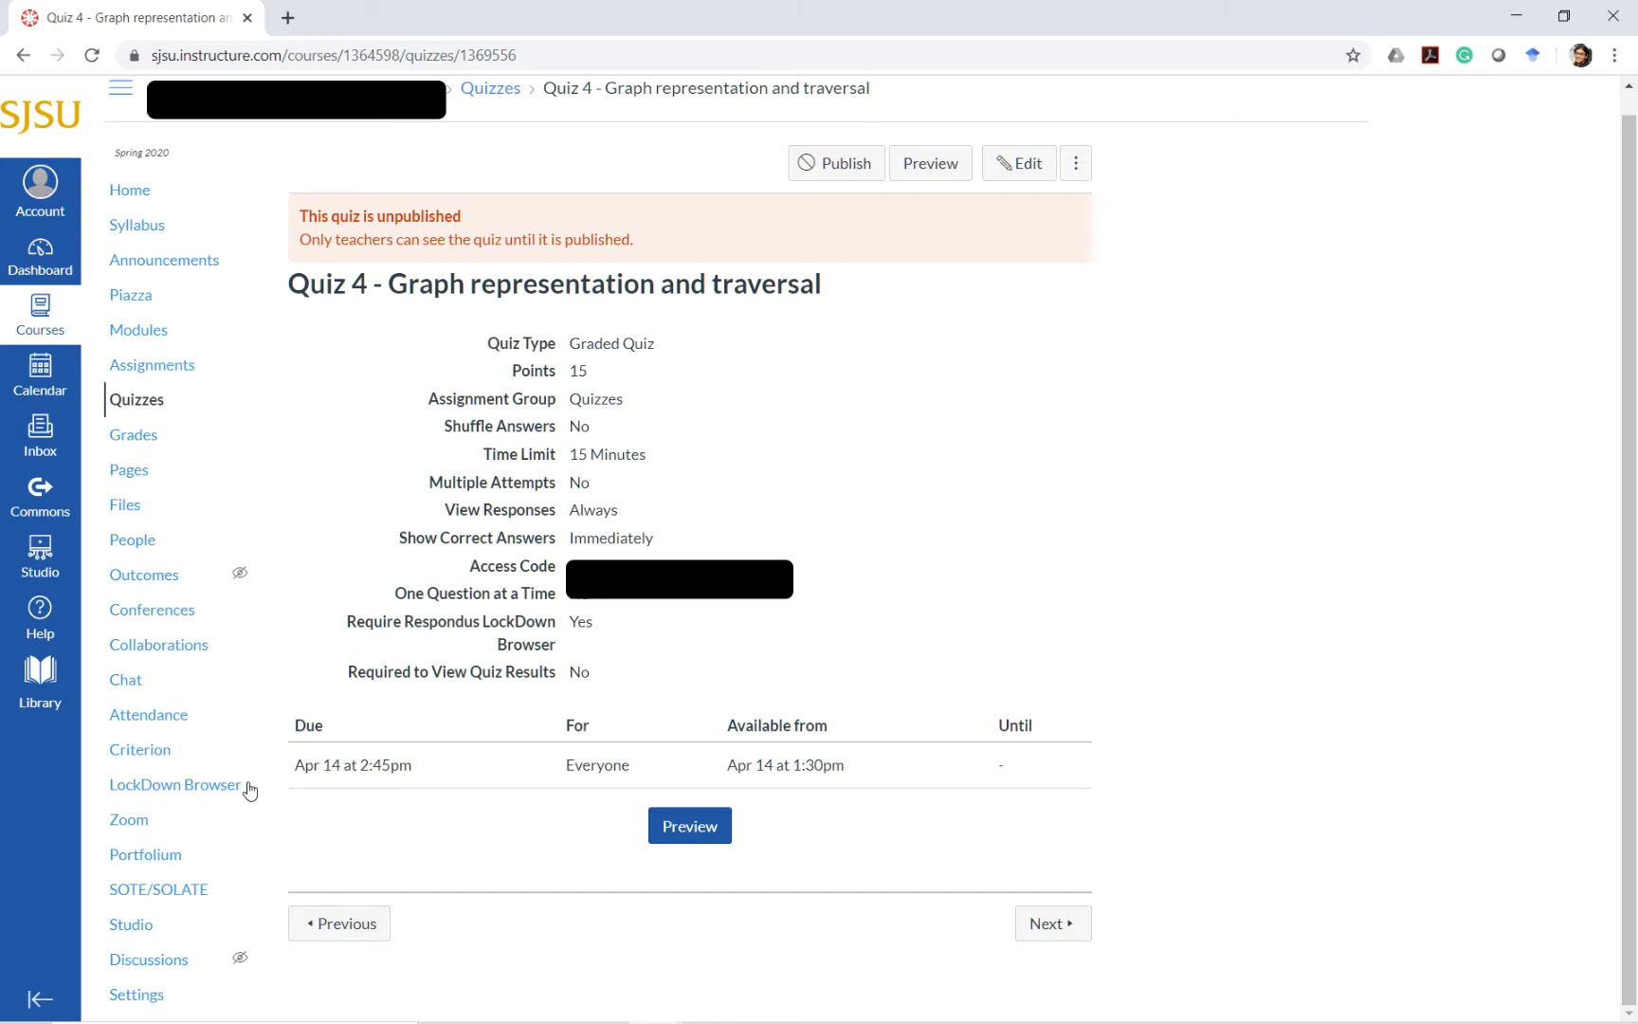
{"action": "scroll", "coordinate": [220, 493], "scroll_direction": "up", "scroll_amount": 1}
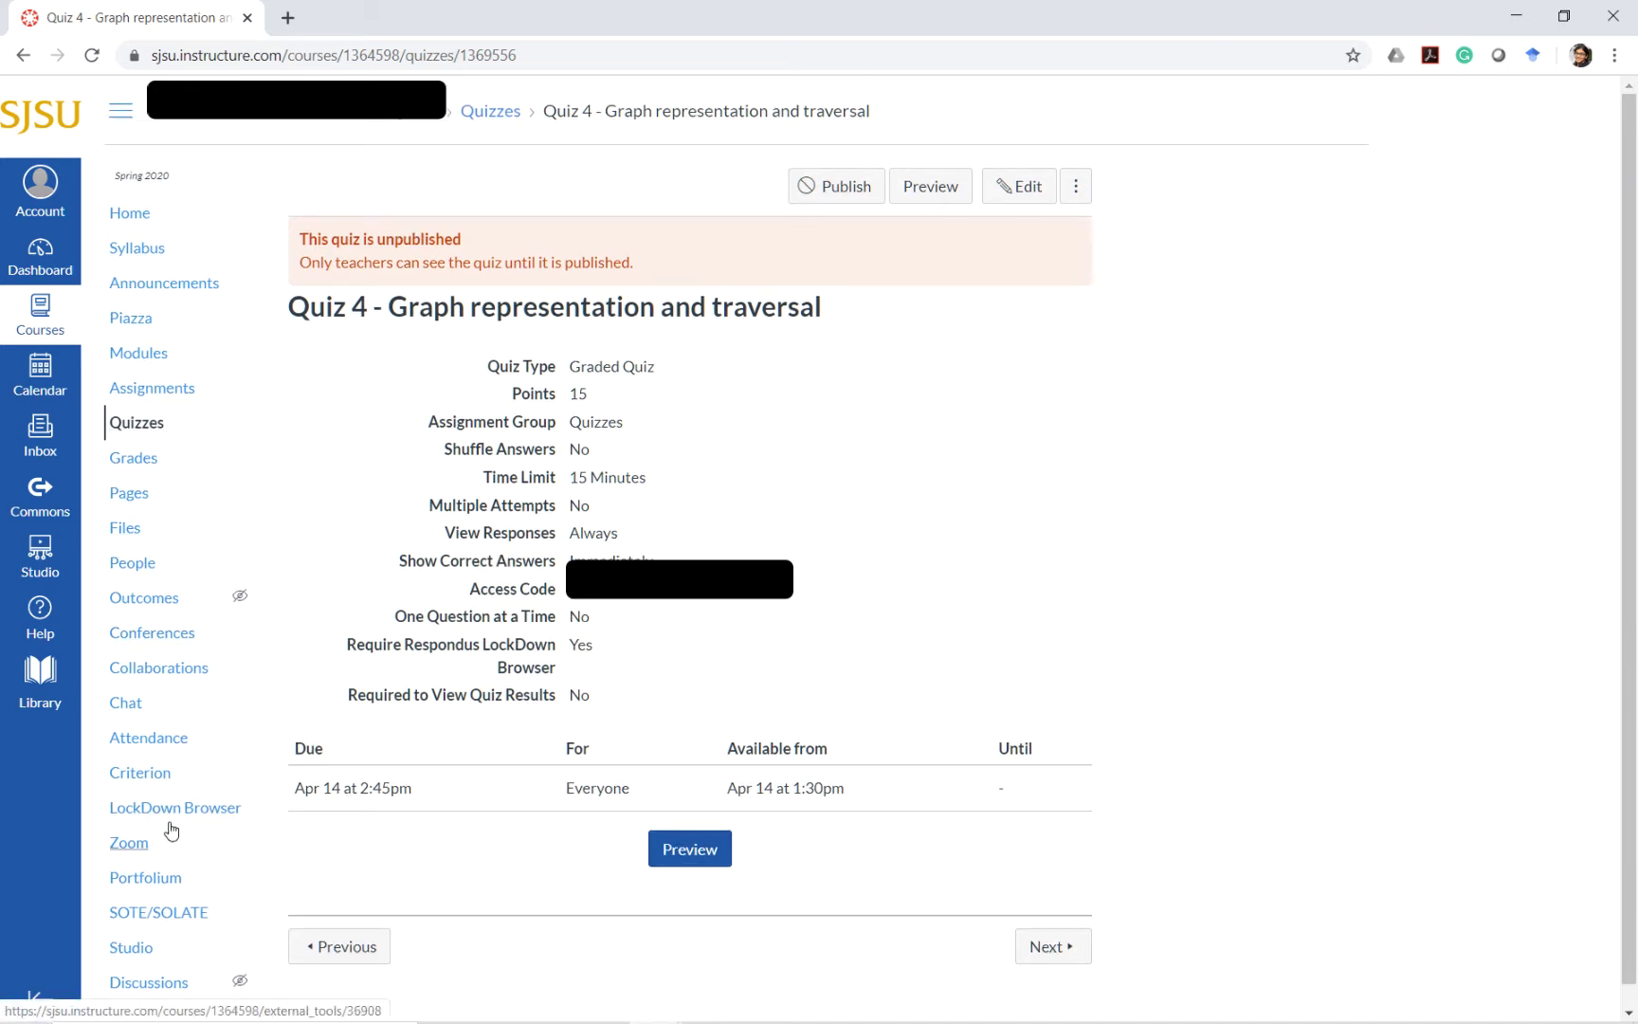
Open the course's LockDown Browser tool and view its Video Tutorials and Resources tabs
{"action": "left_click", "coordinate": [210, 814]}
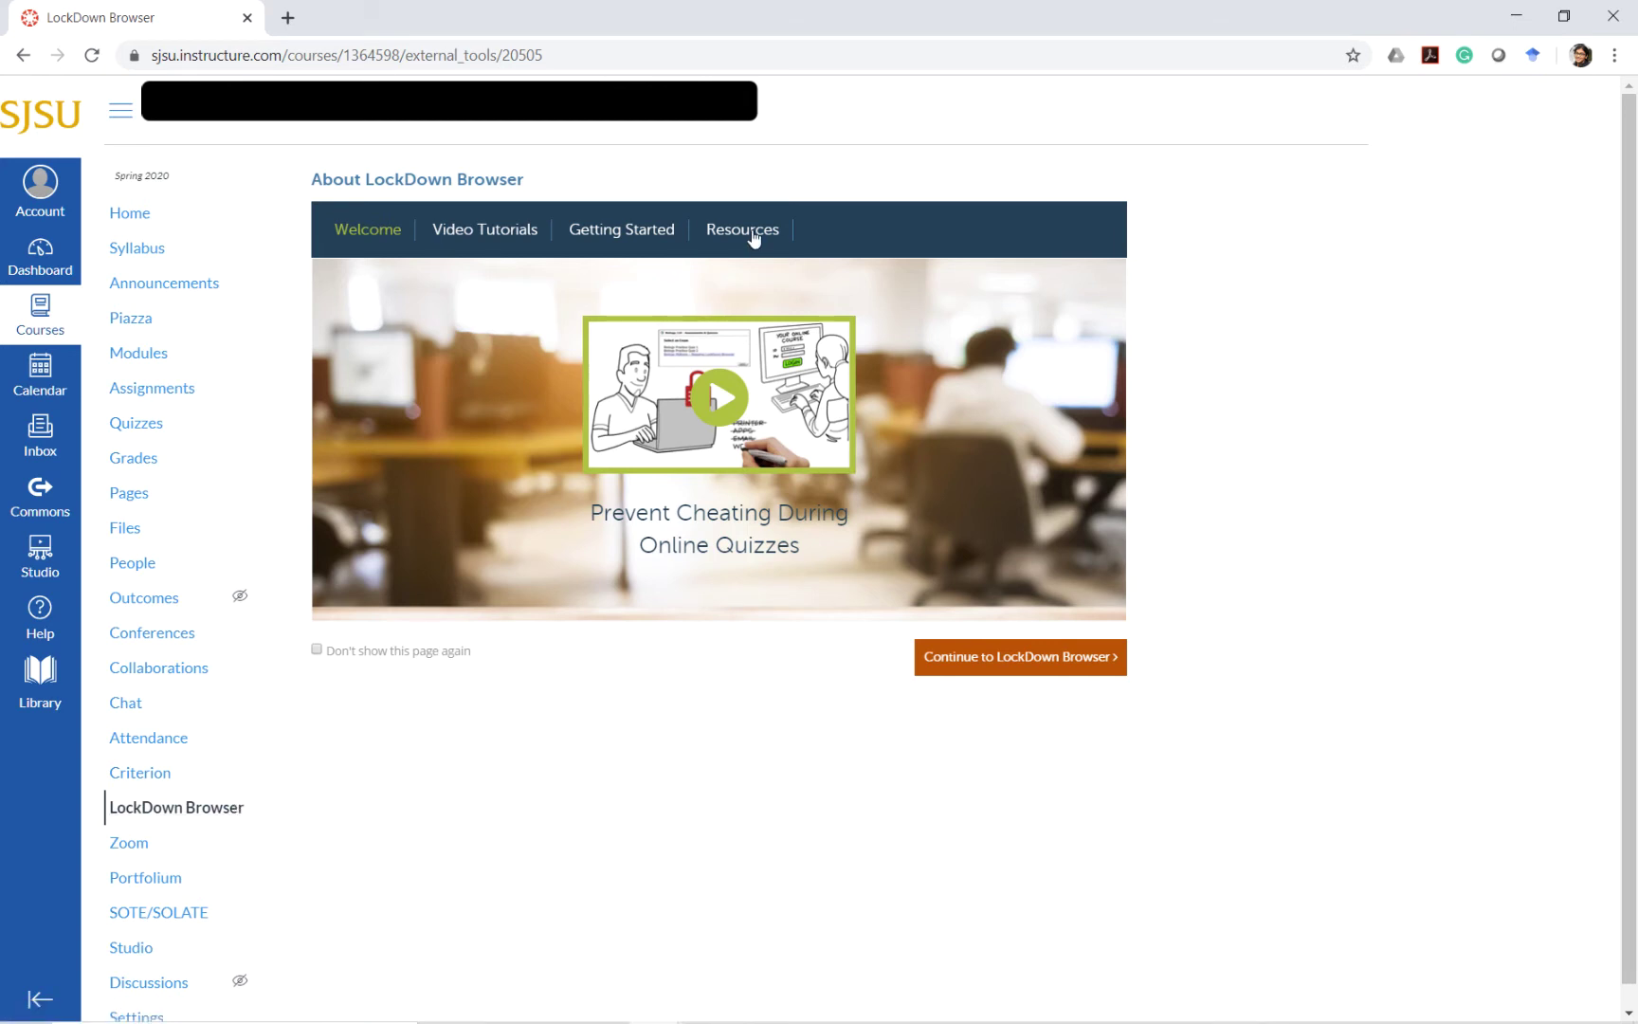
{"action": "left_click", "coordinate": [464, 236]}
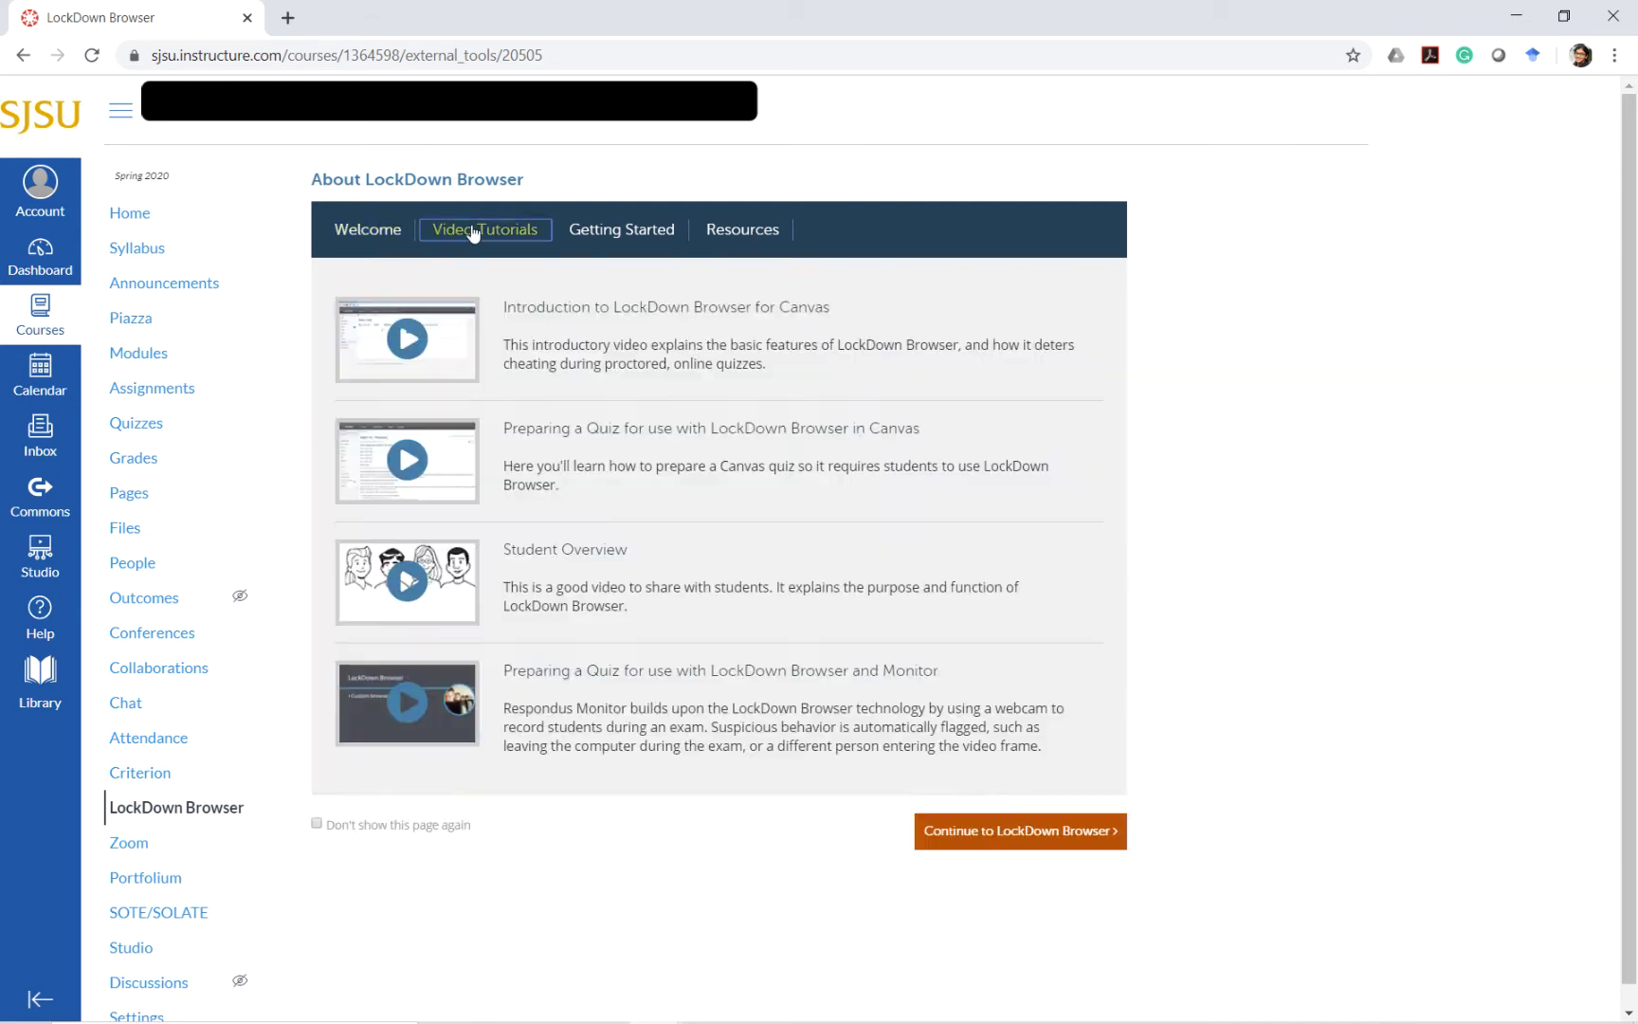
{"action": "left_click", "coordinate": [774, 231]}
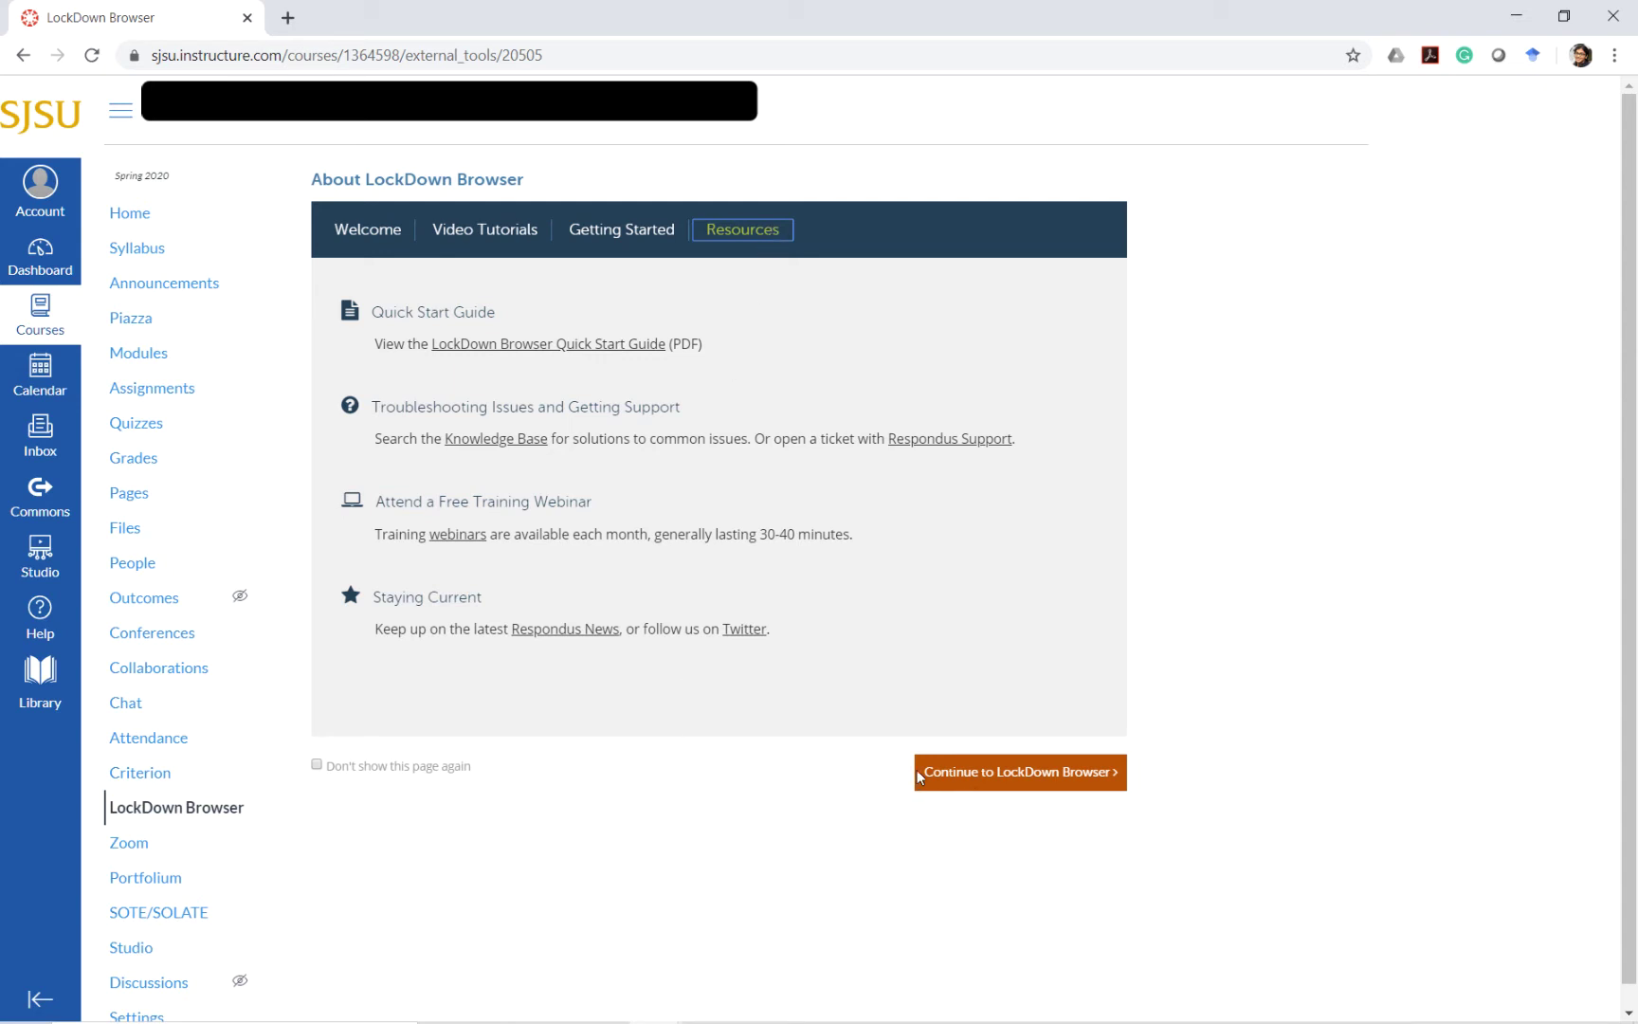
Continue to the LockDown Browser dashboard and bring up the options menu beside Quiz 4
{"action": "left_click", "coordinate": [1016, 775]}
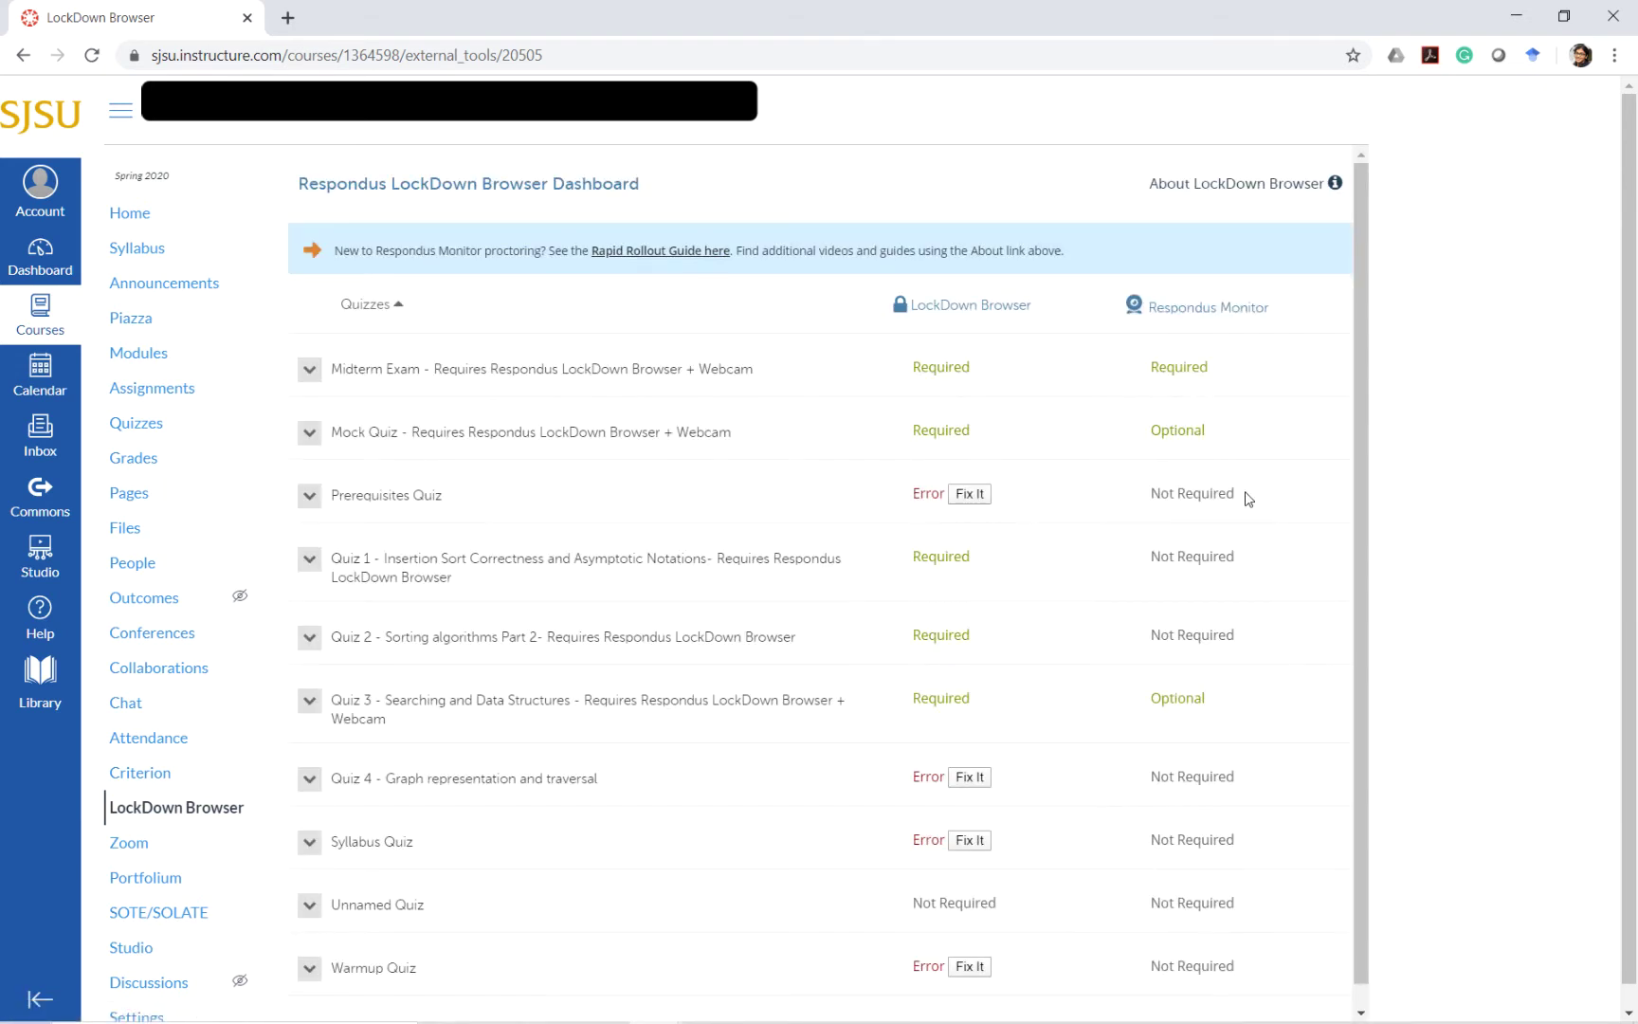
{"action": "scroll", "coordinate": [1248, 499], "scroll_direction": "down", "scroll_amount": 1}
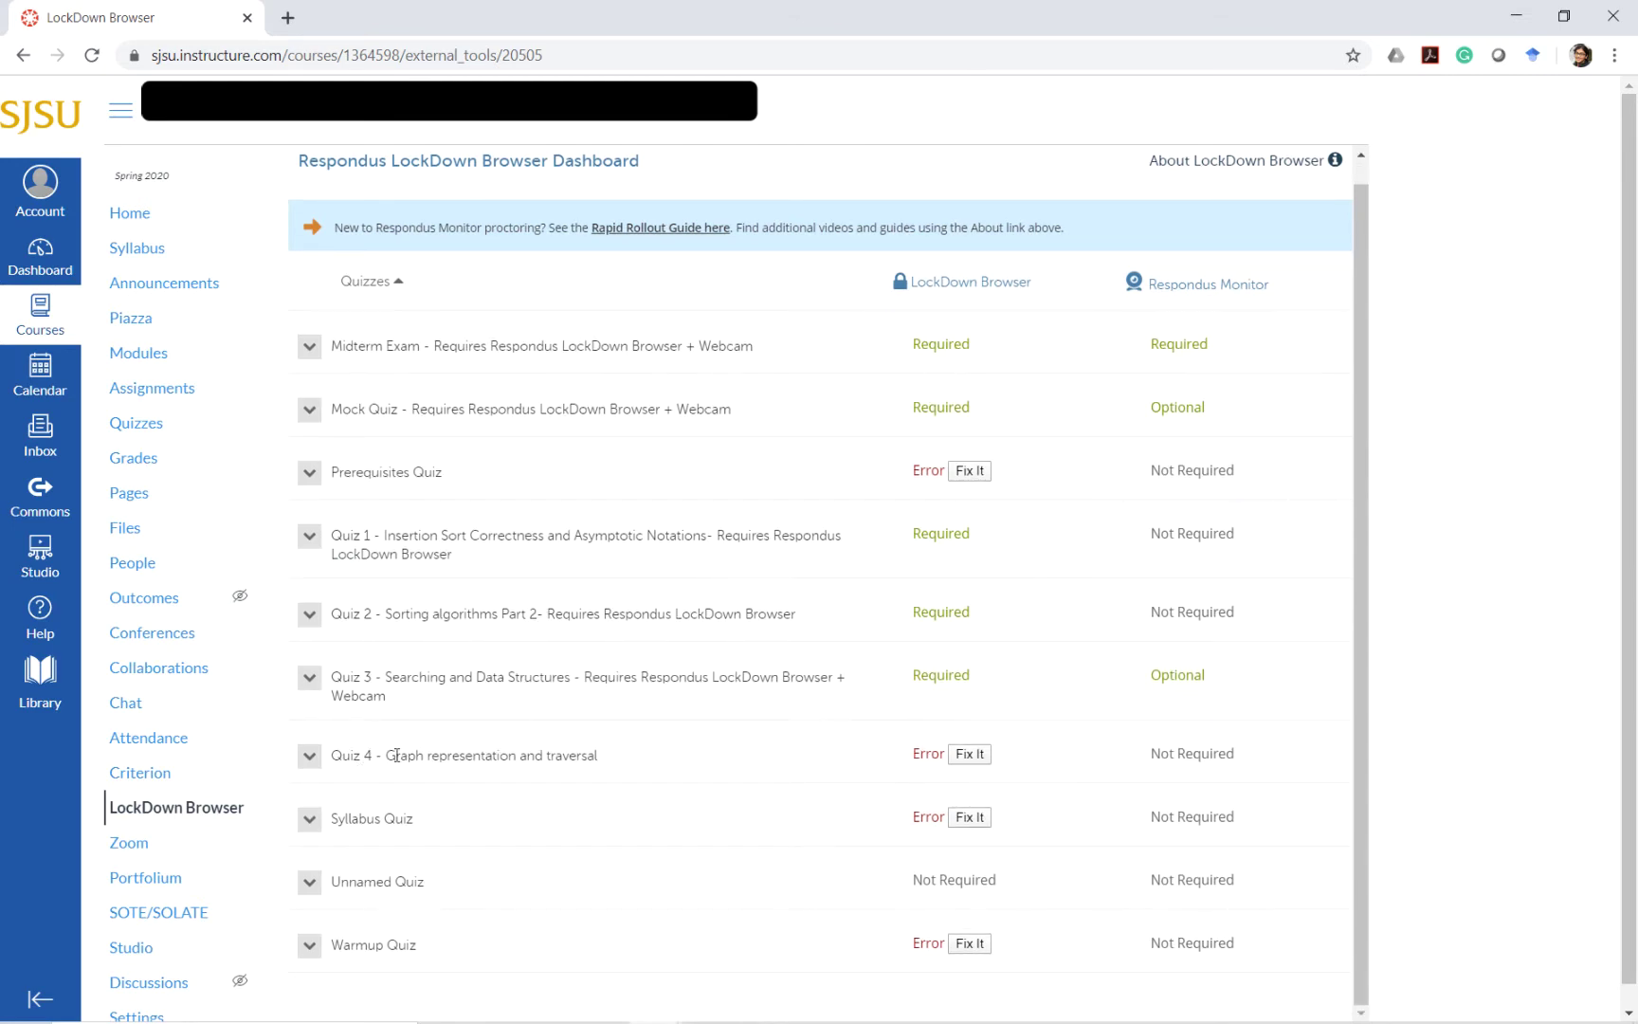
{"action": "left_click", "coordinate": [317, 760]}
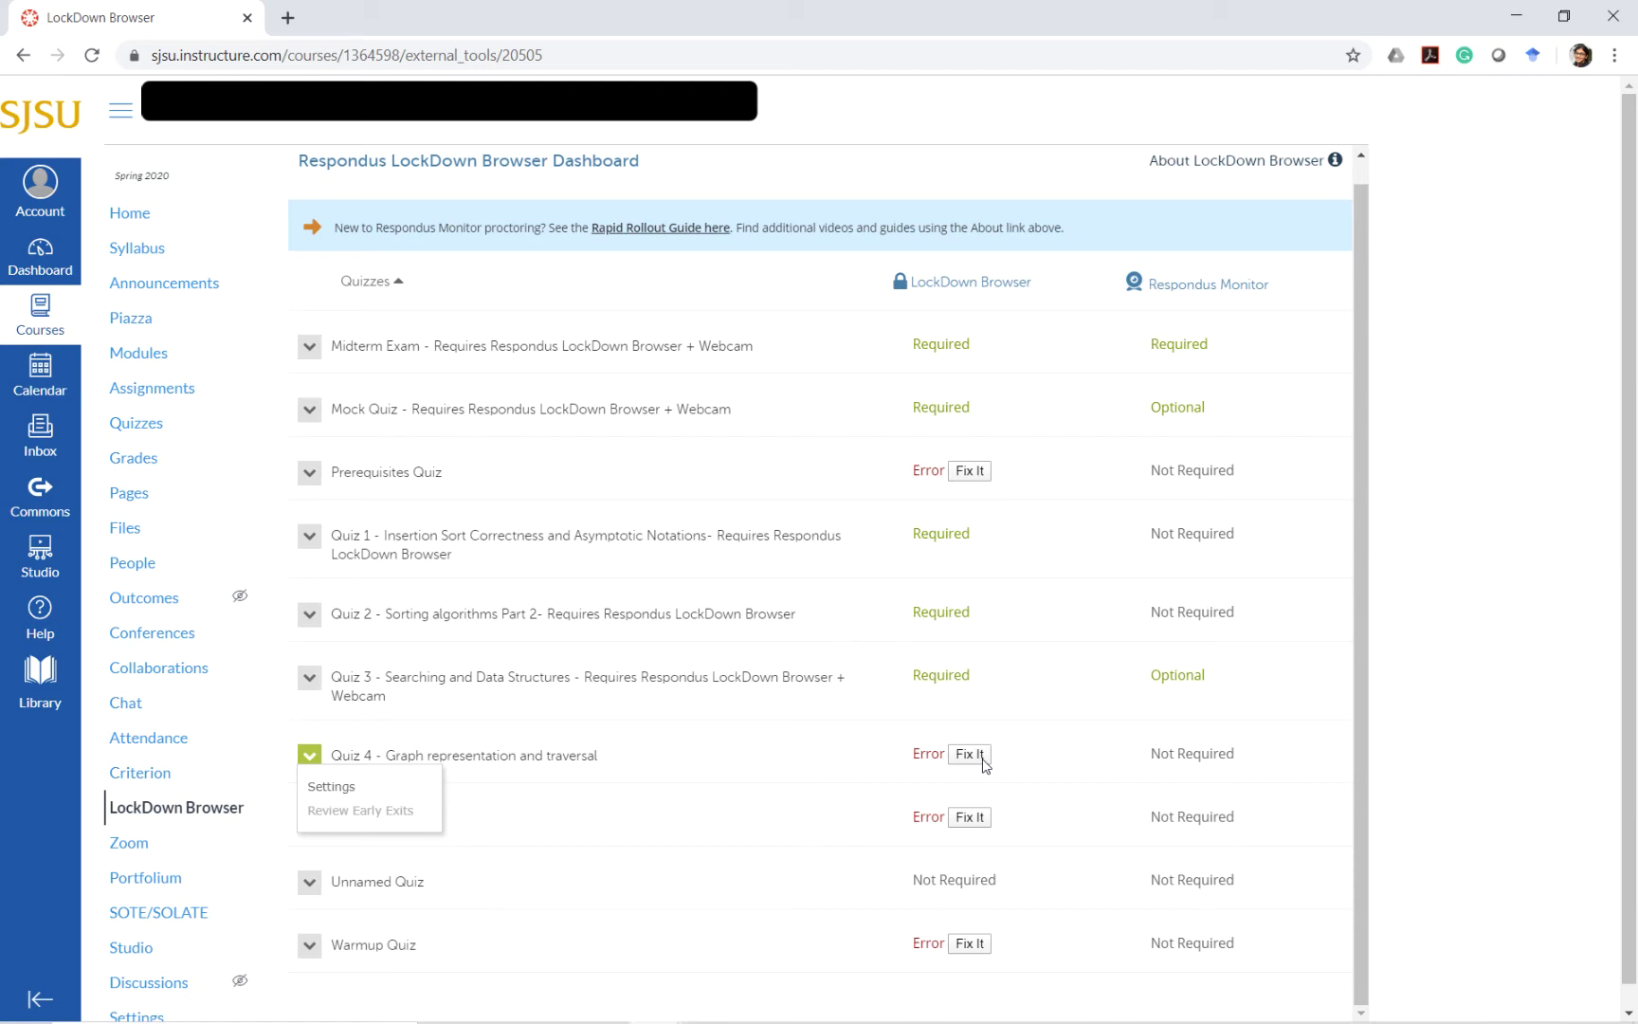
Open Quiz 4's LockDown Browser settings and scroll down to Monitor Webcam Settings
{"action": "left_click", "coordinate": [359, 791]}
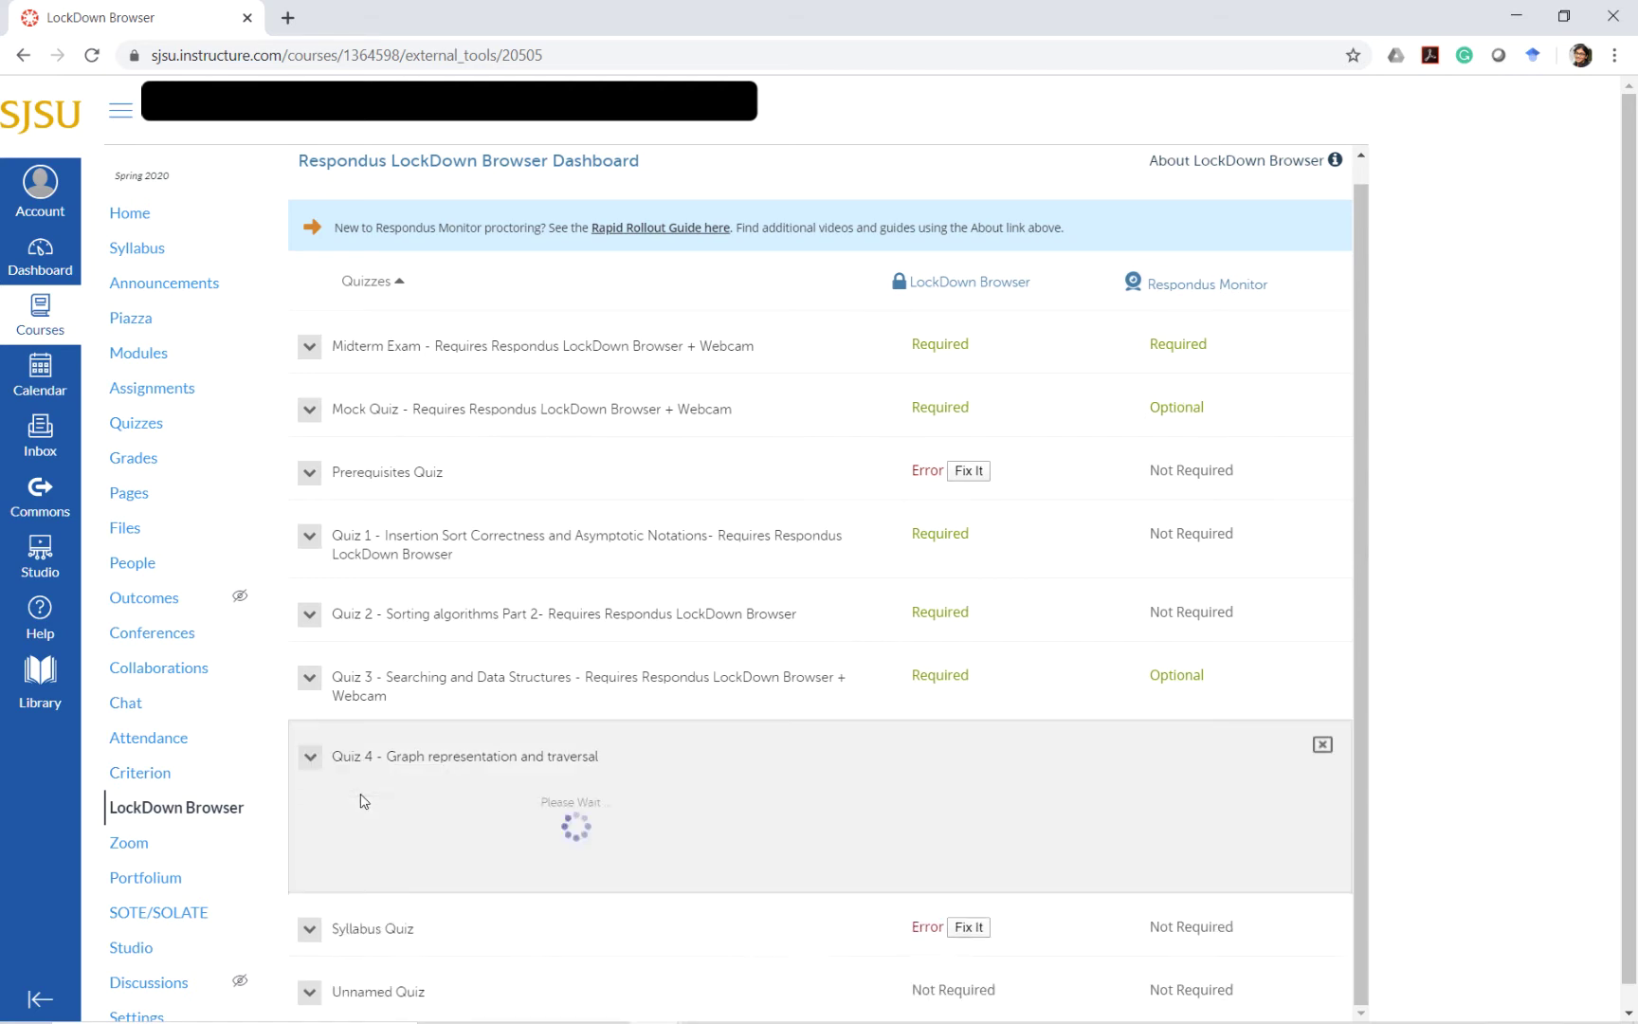
{"action": "scroll", "coordinate": [588, 758], "scroll_direction": "down", "scroll_amount": 2}
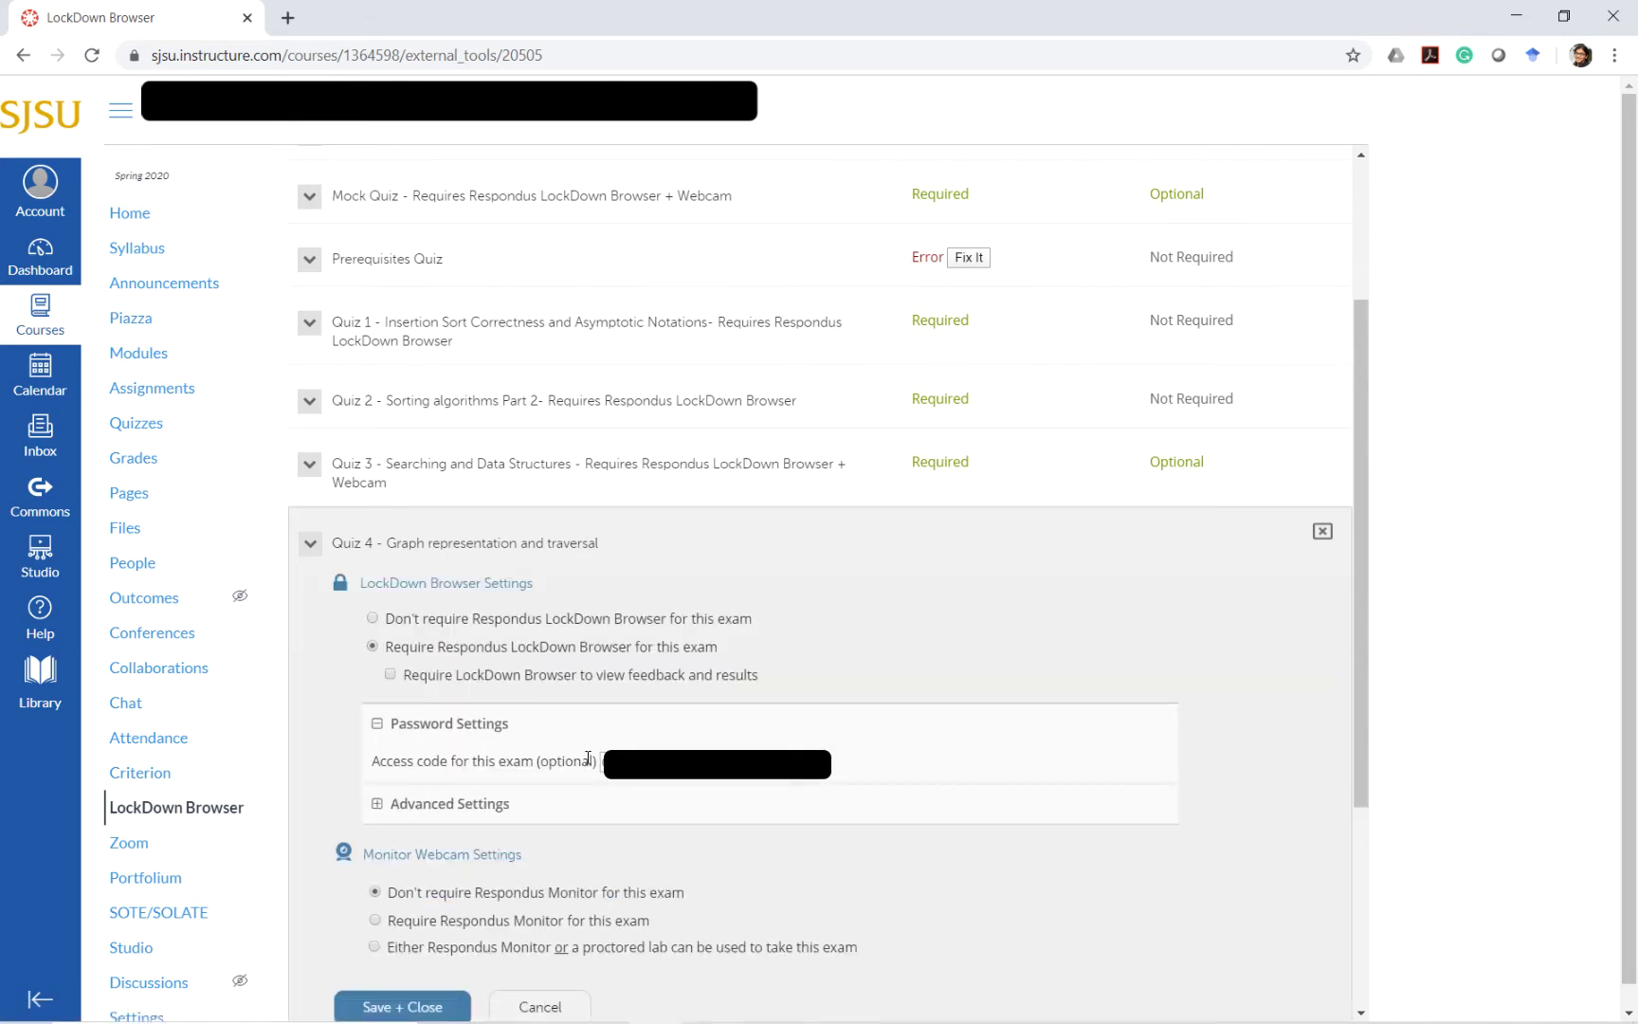
{"action": "scroll", "coordinate": [717, 662], "scroll_direction": "down", "scroll_amount": 1}
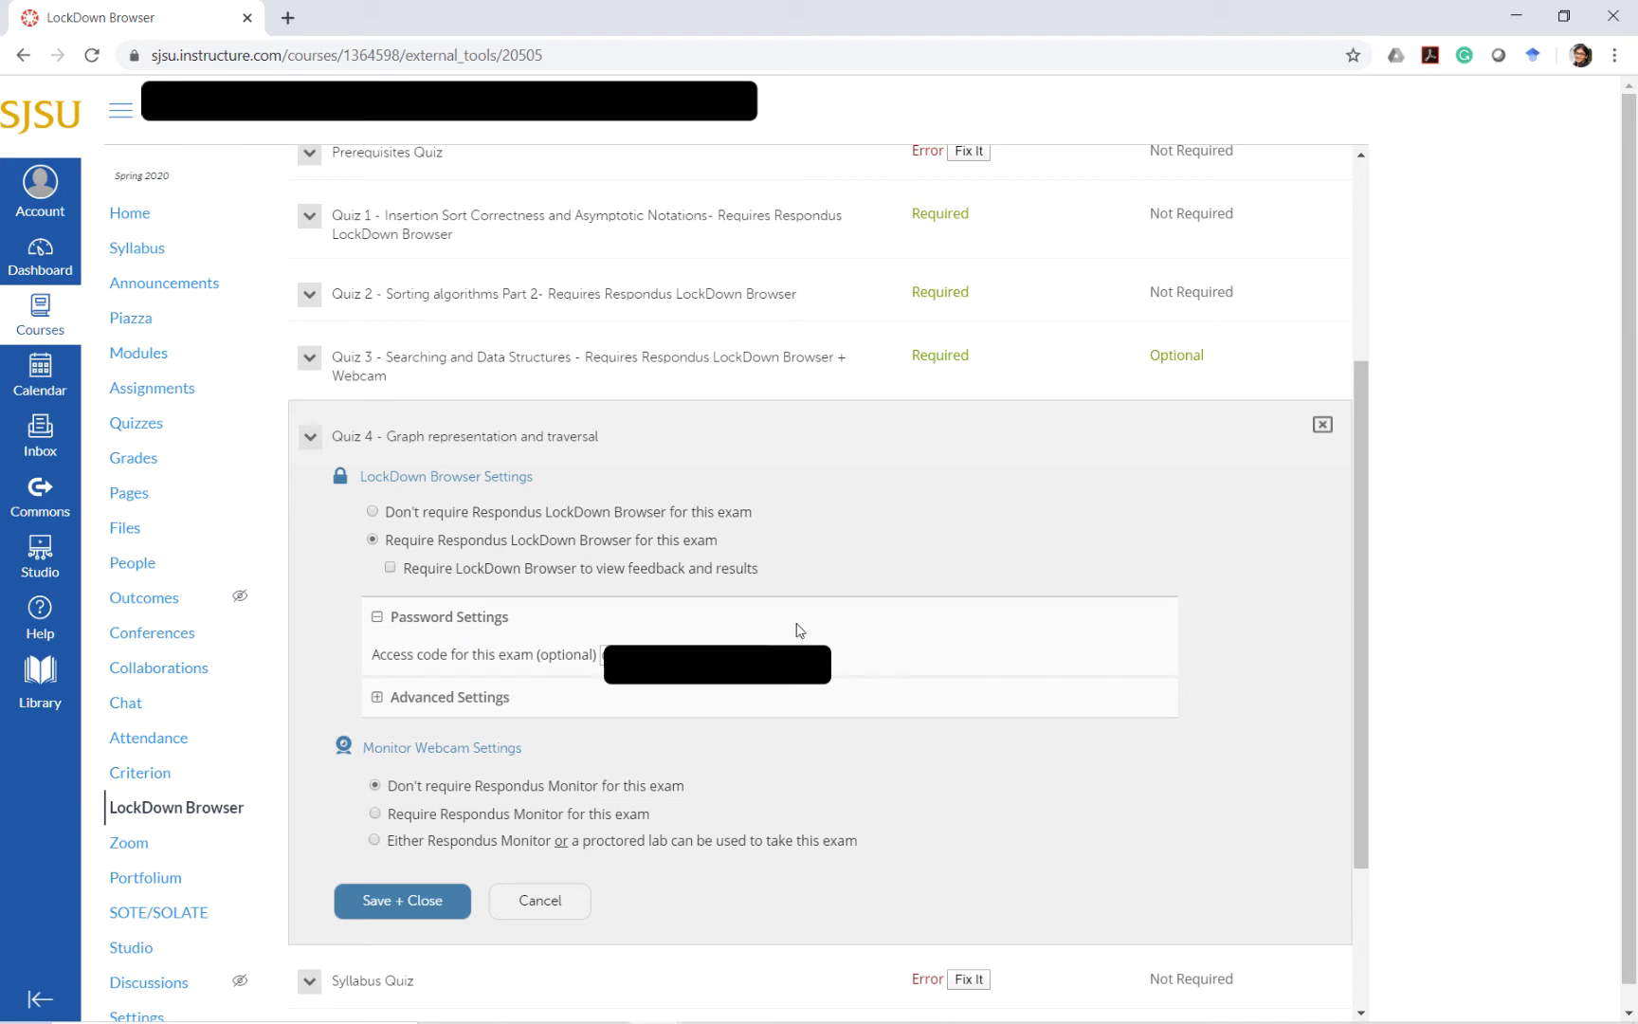
{"action": "scroll", "coordinate": [801, 629], "scroll_direction": "down", "scroll_amount": 2}
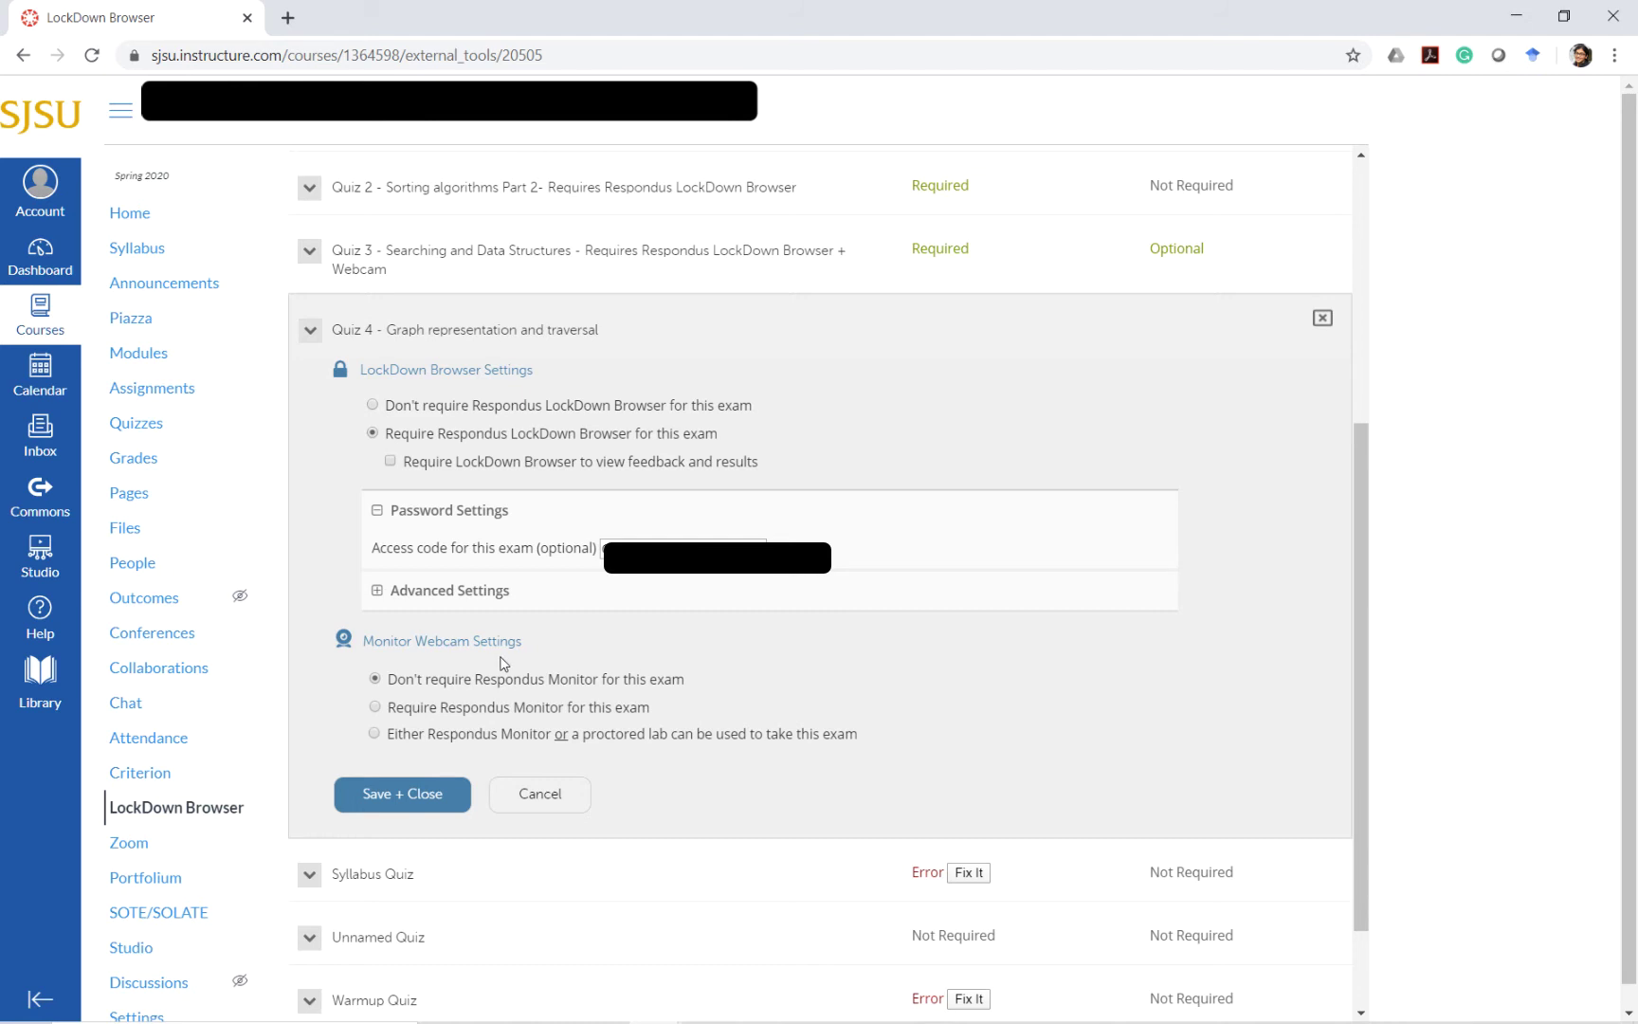
Require Respondus Monitor for Quiz 4 and continue past the About Respondus Monitor notice
{"action": "left_click", "coordinate": [566, 712]}
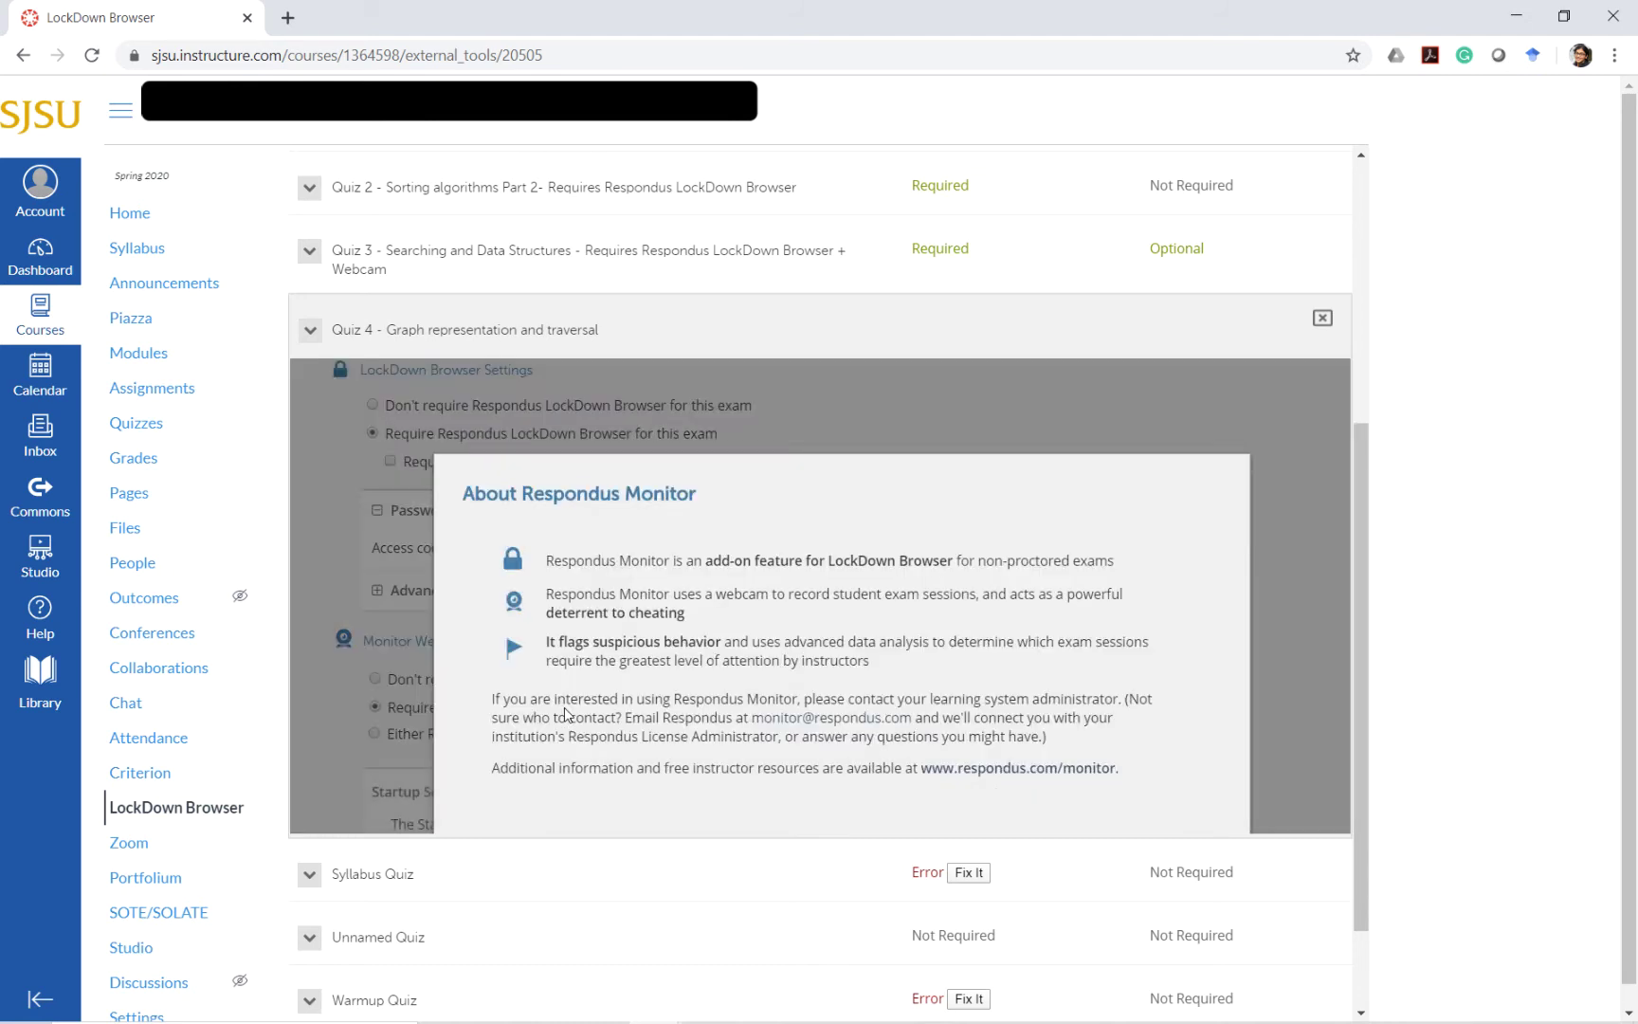
{"action": "scroll", "coordinate": [749, 697], "scroll_direction": "down", "scroll_amount": 2}
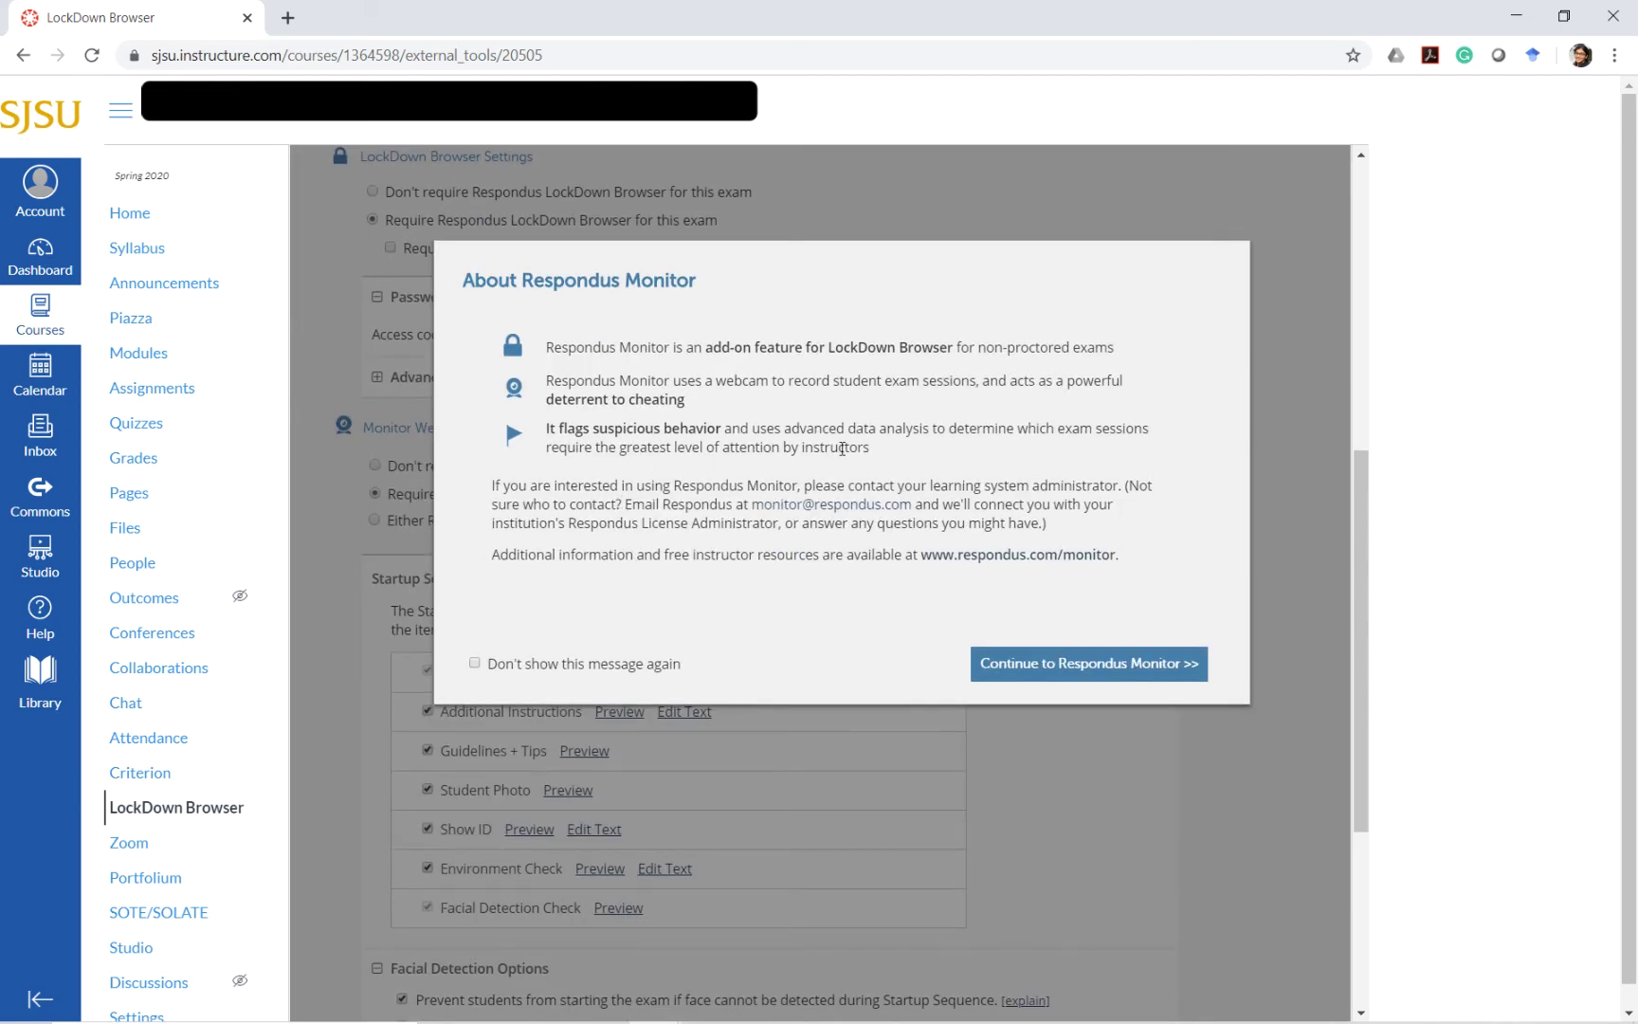
{"action": "left_click", "coordinate": [1144, 675]}
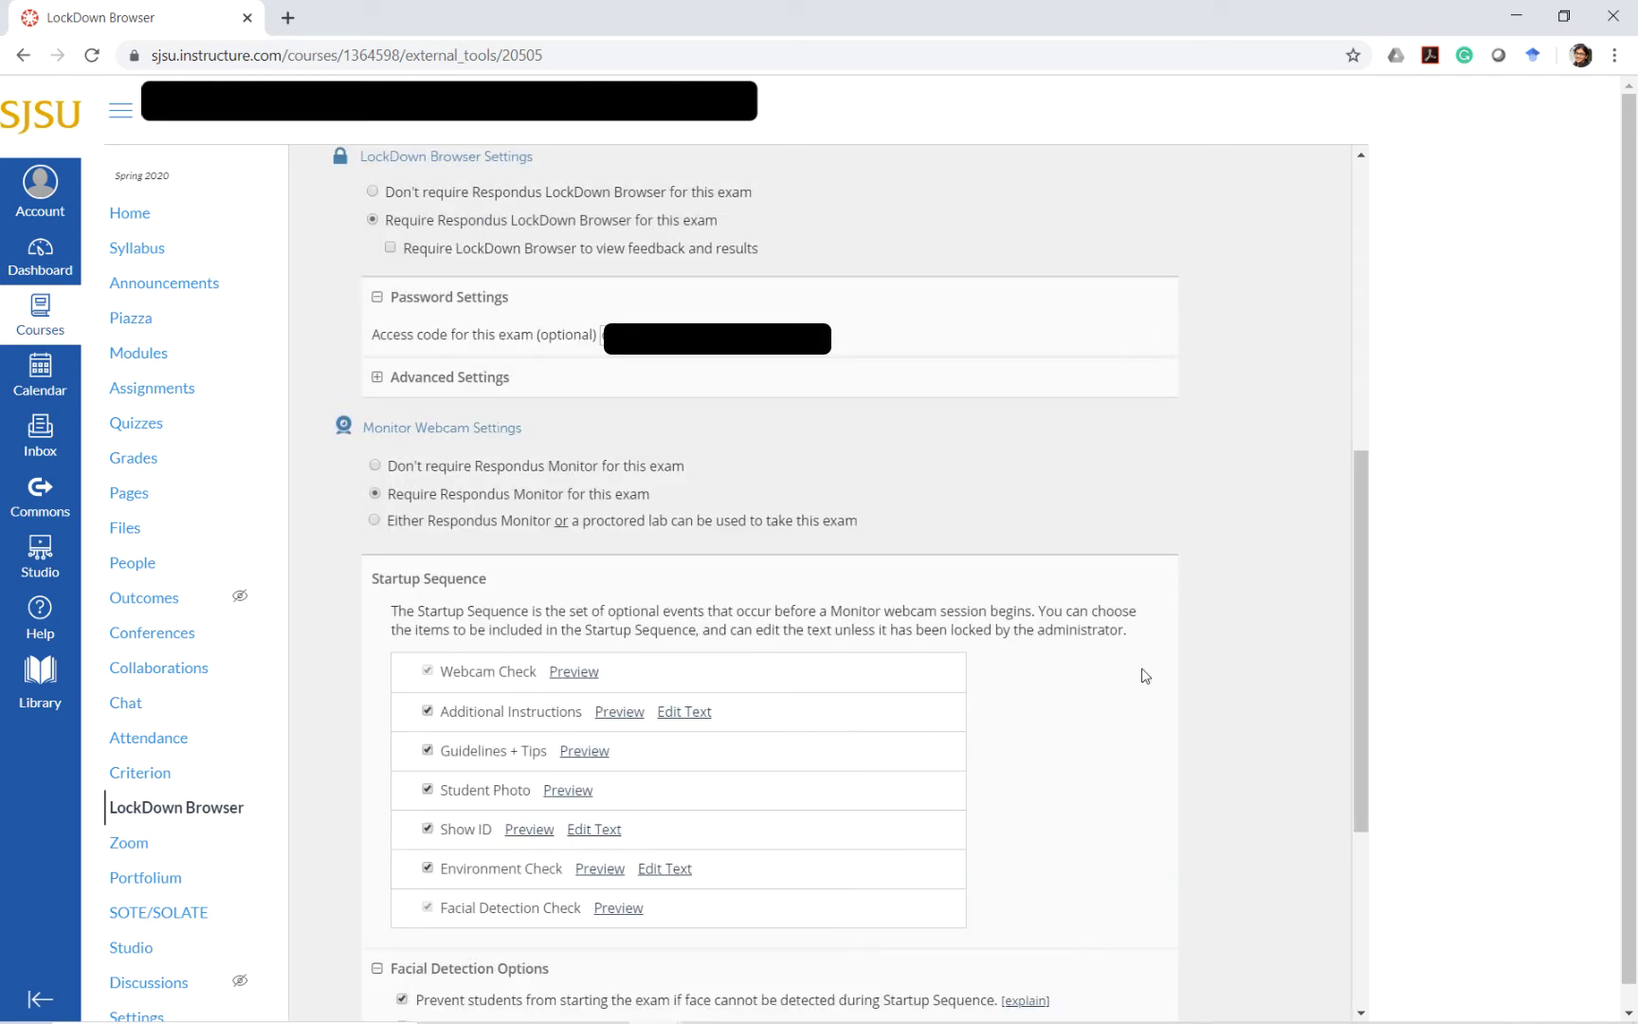
{"action": "scroll", "coordinate": [1144, 675], "scroll_direction": "down", "scroll_amount": 1}
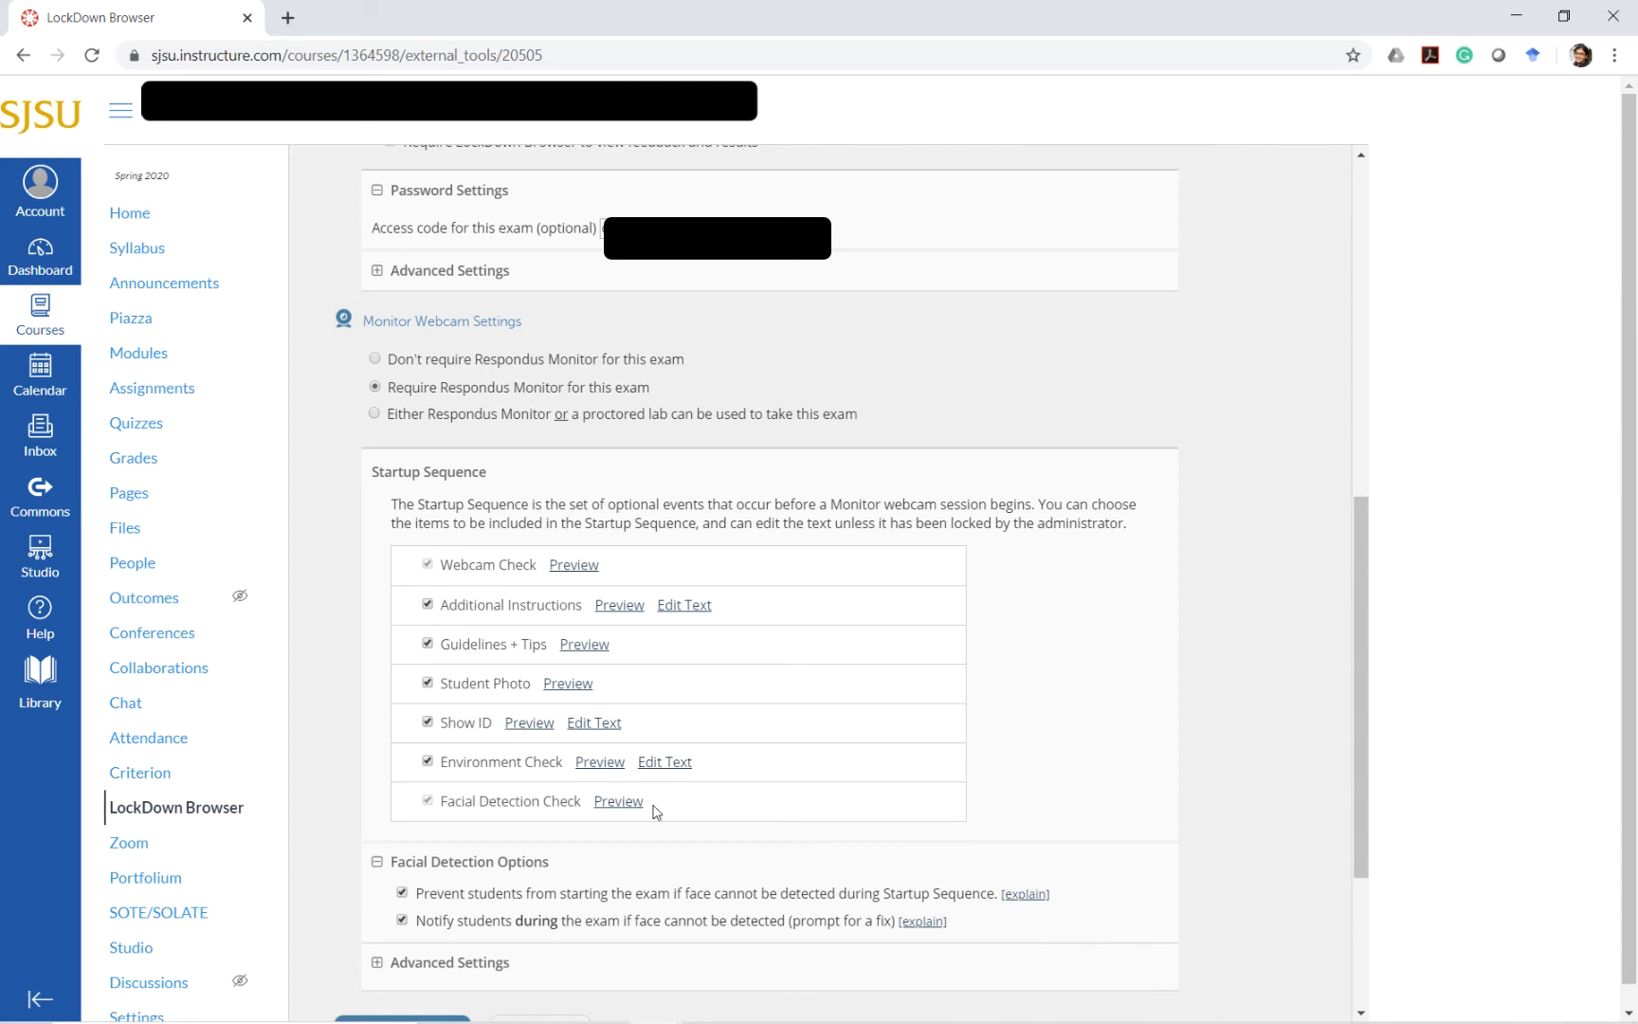
Clear both Facial Detection Options: blocking exam start and notifying students when the face is undetected
{"action": "scroll", "coordinate": [656, 813], "scroll_direction": "down", "scroll_amount": 1}
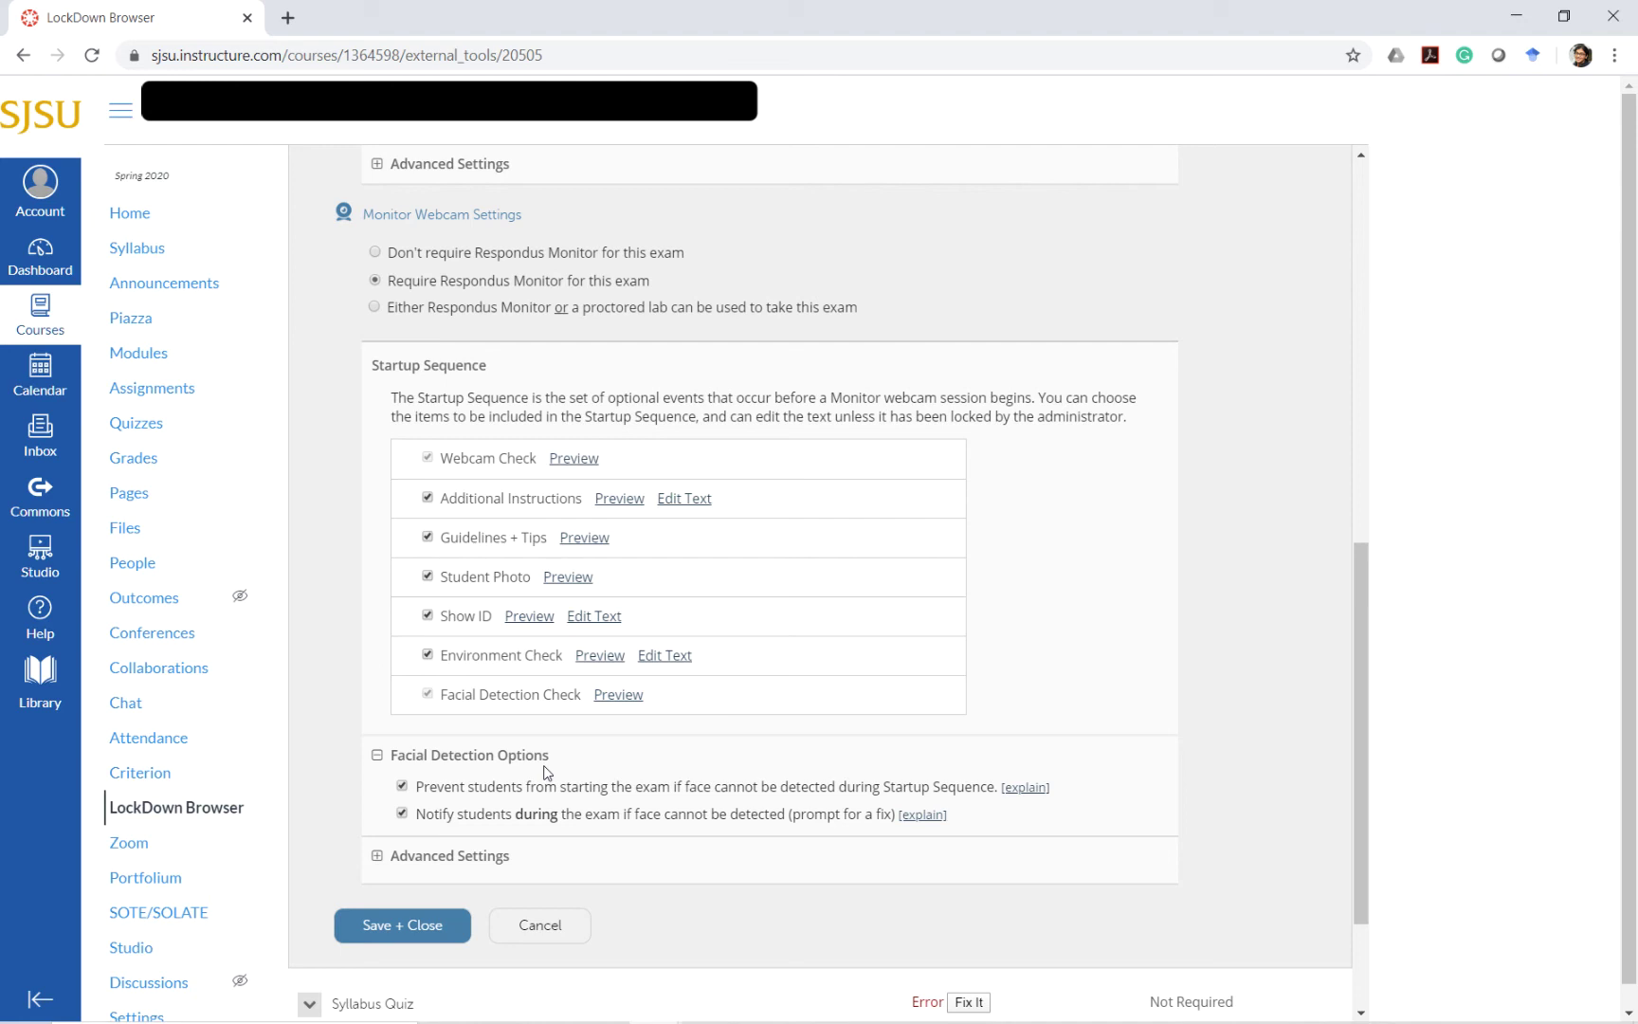
{"action": "left_click", "coordinate": [402, 785]}
{"action": "left_click", "coordinate": [402, 814]}
{"action": "scroll", "coordinate": [585, 727], "scroll_direction": "down", "scroll_amount": 1}
{"action": "scroll", "coordinate": [593, 727], "scroll_direction": "up", "scroll_amount": 1}
{"action": "scroll", "coordinate": [603, 730], "scroll_direction": "up", "scroll_amount": 2}
{"action": "scroll", "coordinate": [603, 730], "scroll_direction": "up", "scroll_amount": 1}
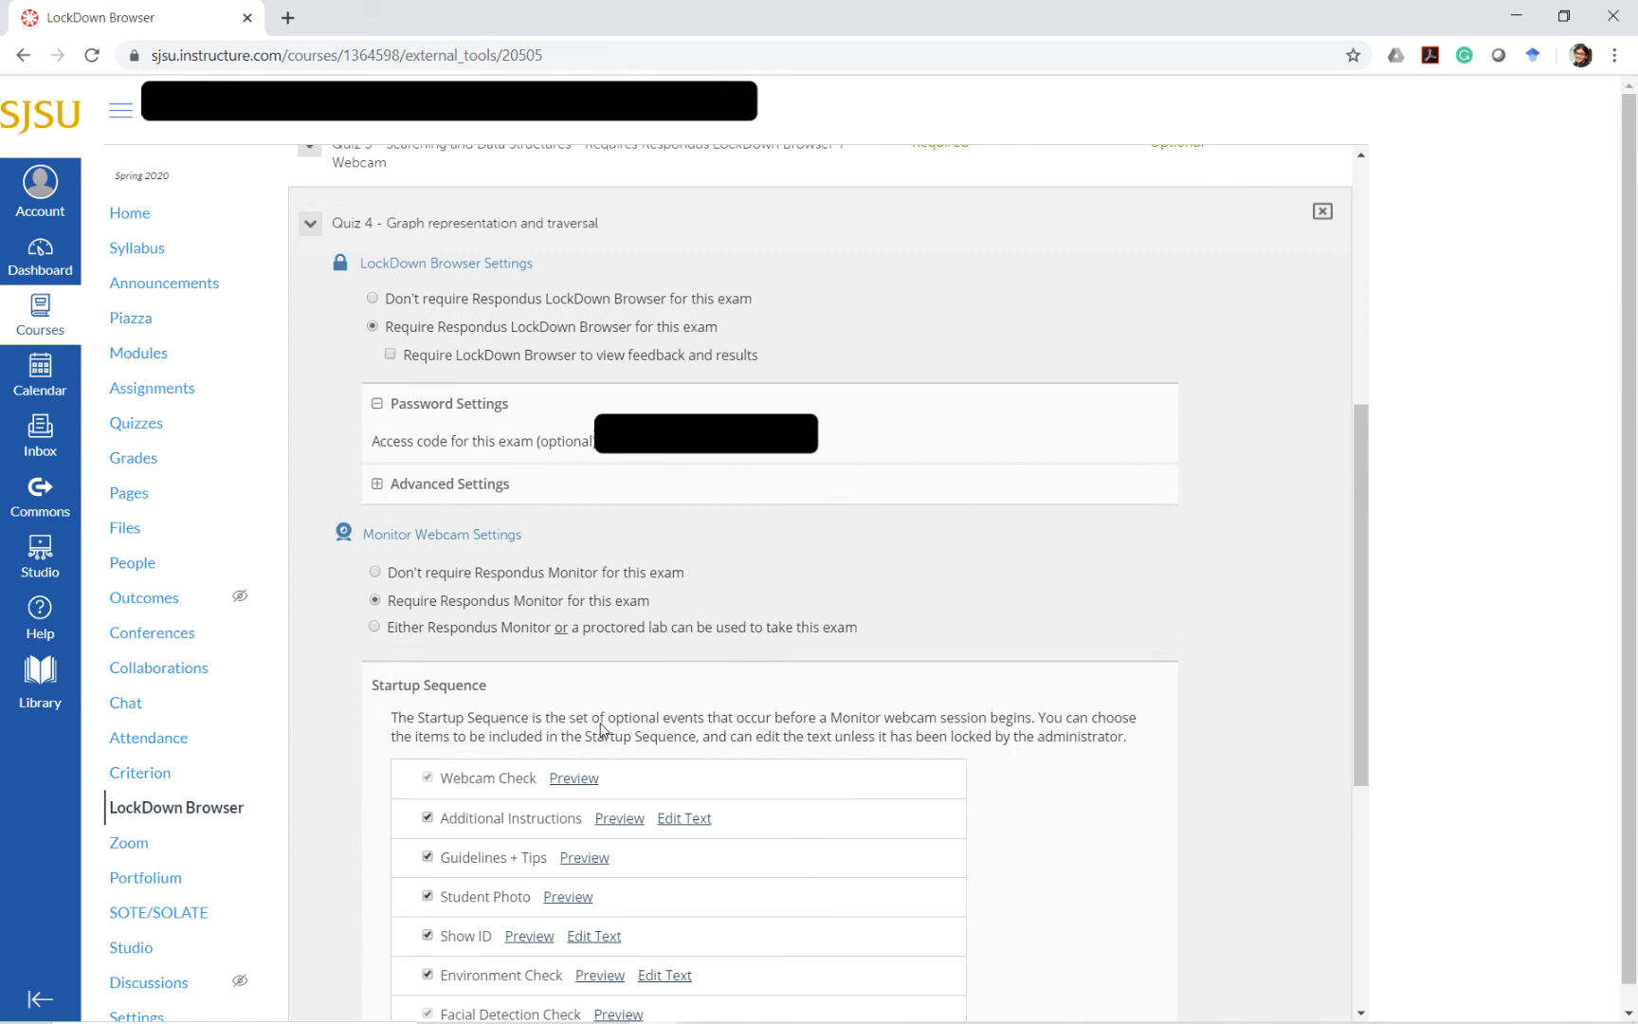
{"action": "scroll", "coordinate": [600, 728], "scroll_direction": "down", "scroll_amount": 3}
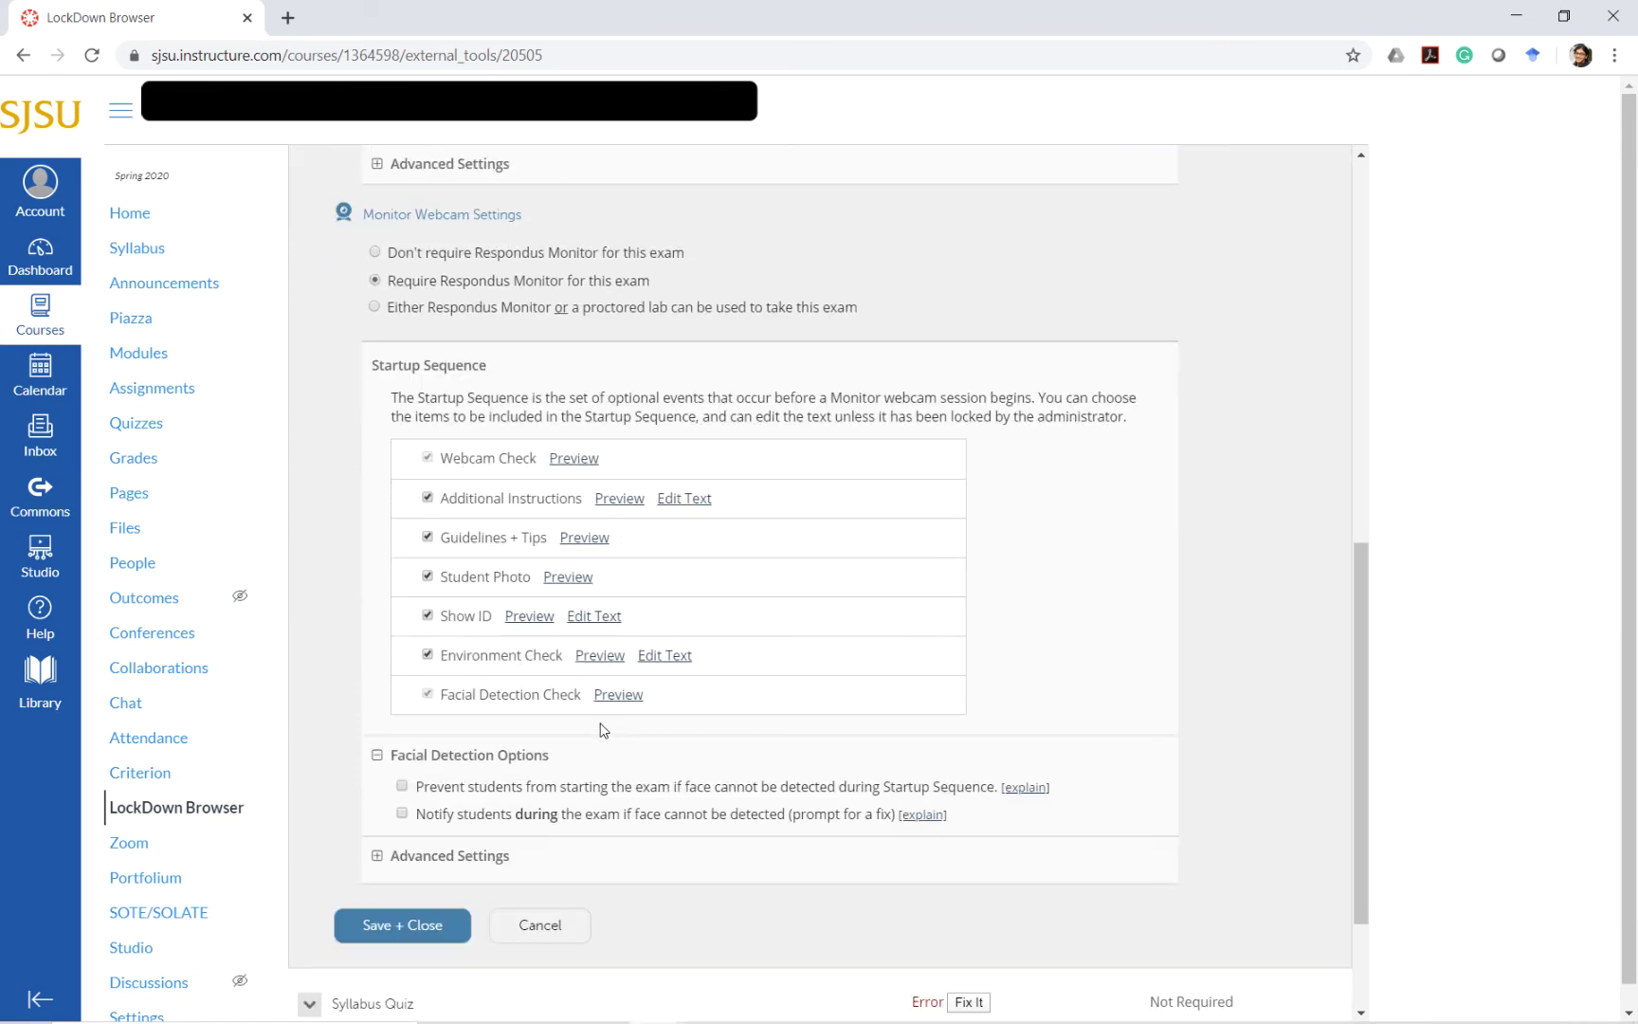
{"action": "left_click", "coordinate": [378, 856]}
{"action": "scroll", "coordinate": [765, 789], "scroll_direction": "down", "scroll_amount": 1}
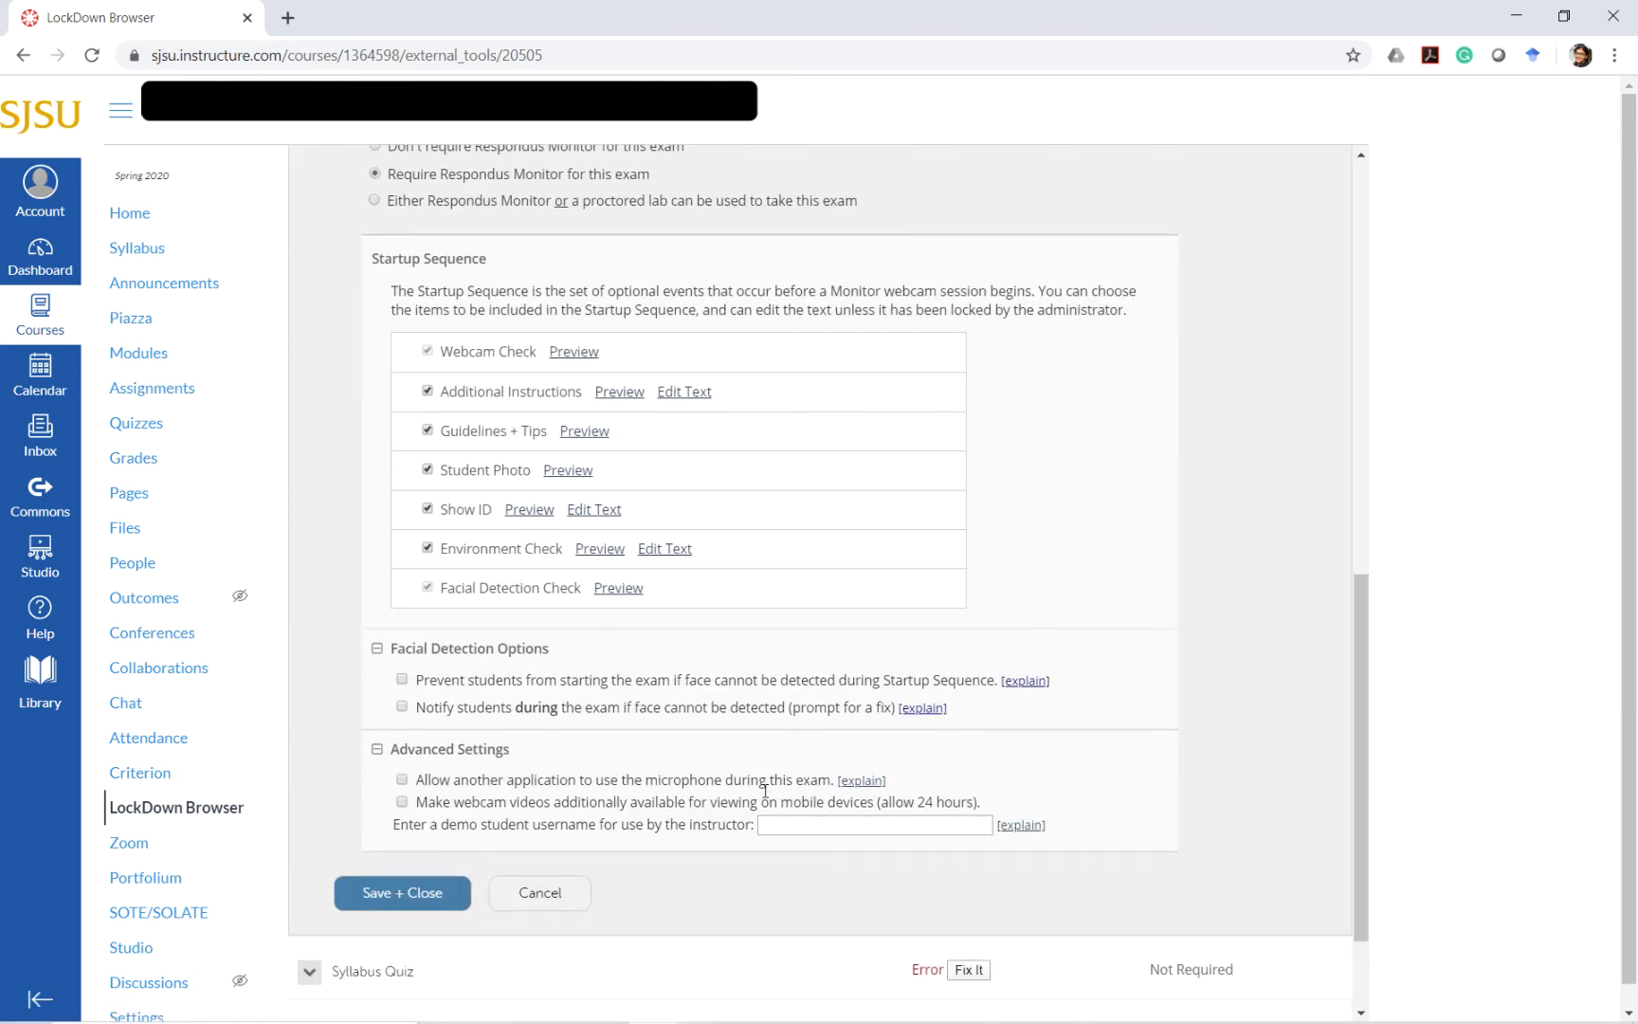
{"action": "left_click", "coordinate": [377, 750]}
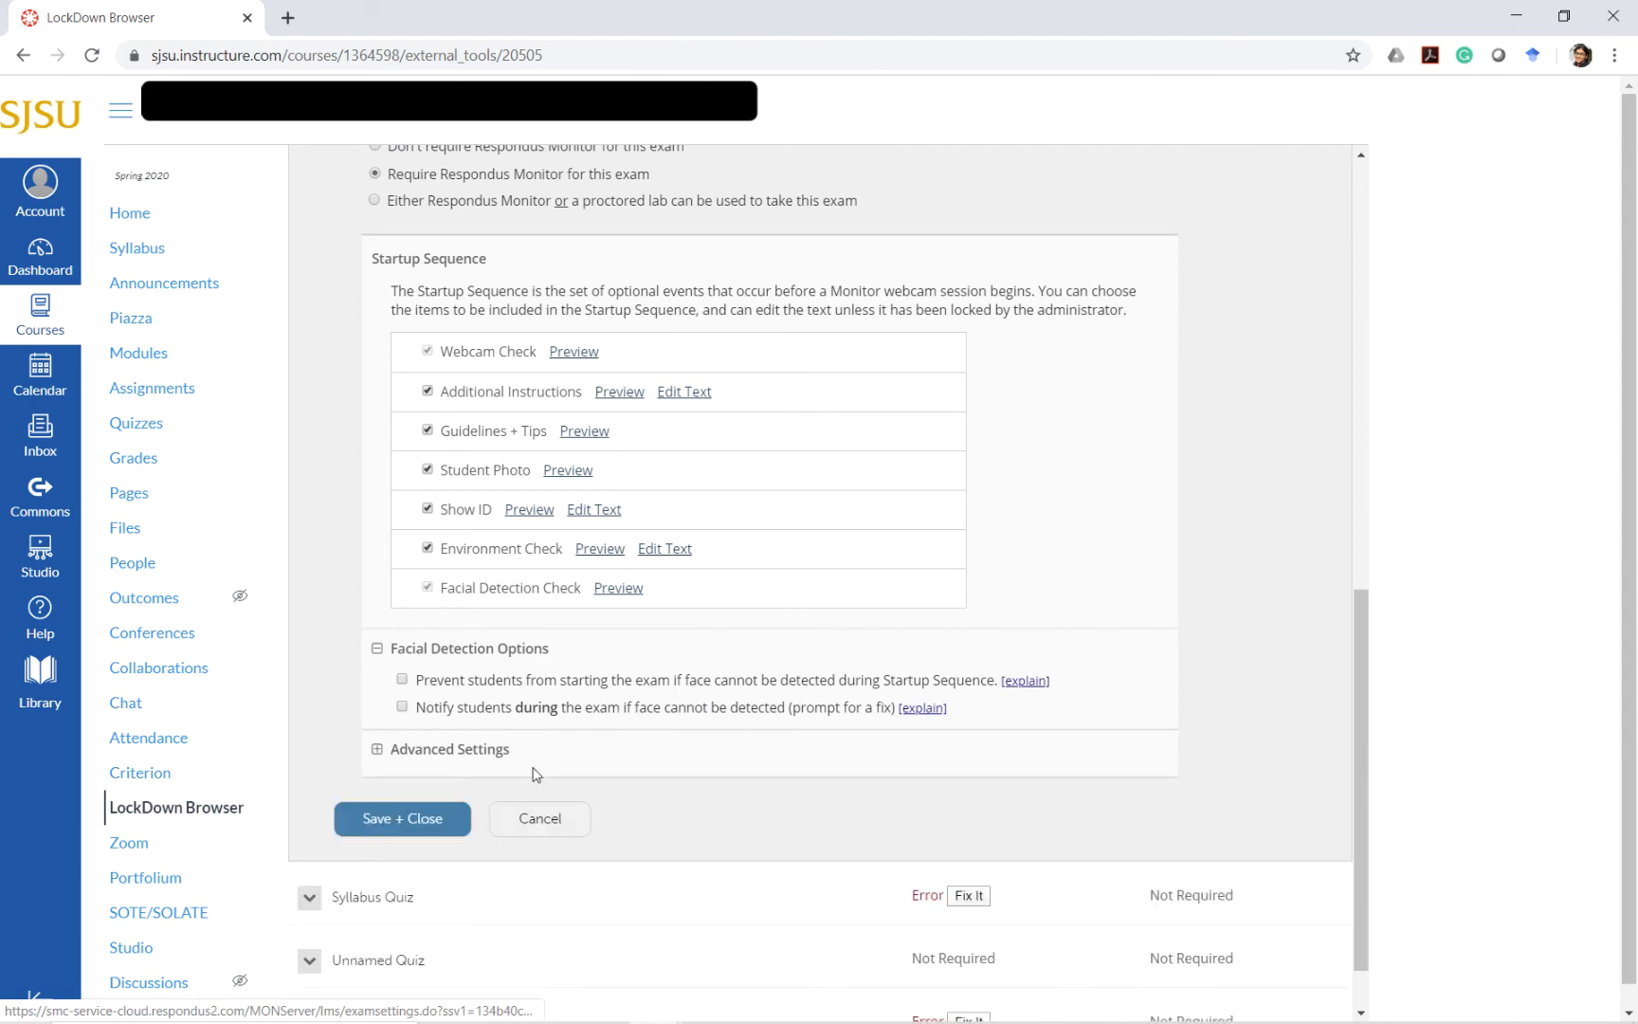
{"action": "scroll", "coordinate": [538, 773], "scroll_direction": "up", "scroll_amount": 2}
{"action": "scroll", "coordinate": [537, 772], "scroll_direction": "up", "scroll_amount": 2}
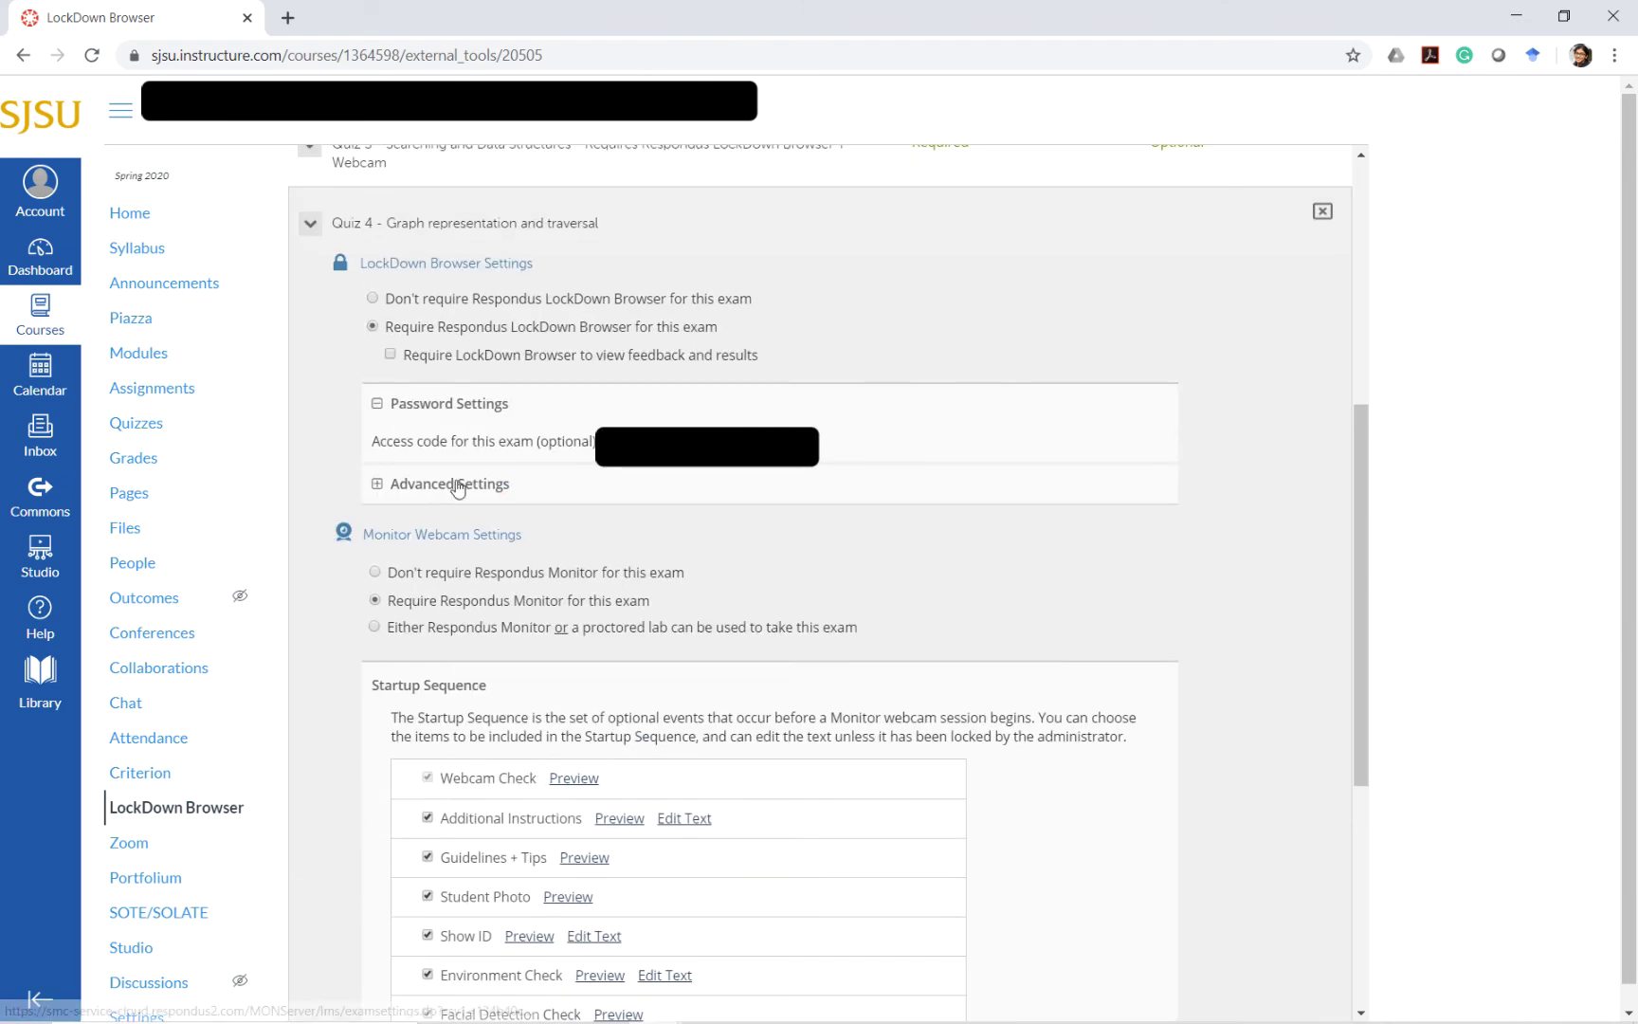
In LockDown Advanced Settings, allow access to the external web domain piazza.com
{"action": "left_click", "coordinate": [457, 486]}
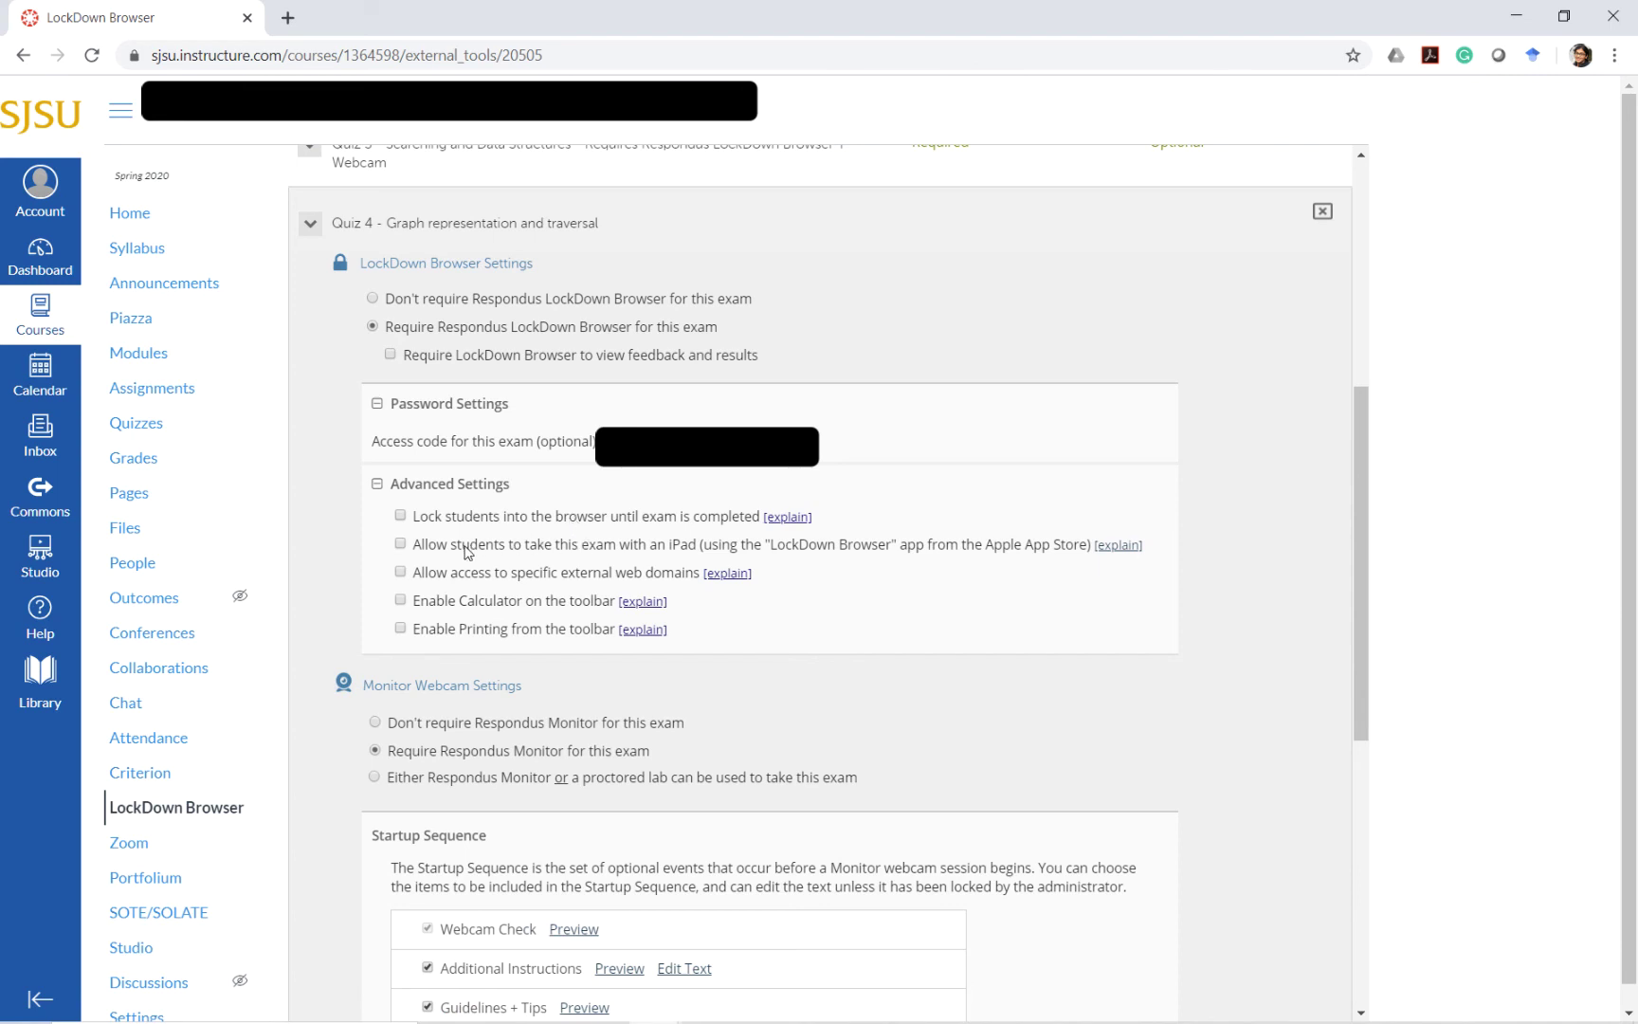
{"action": "left_click", "coordinate": [400, 572]}
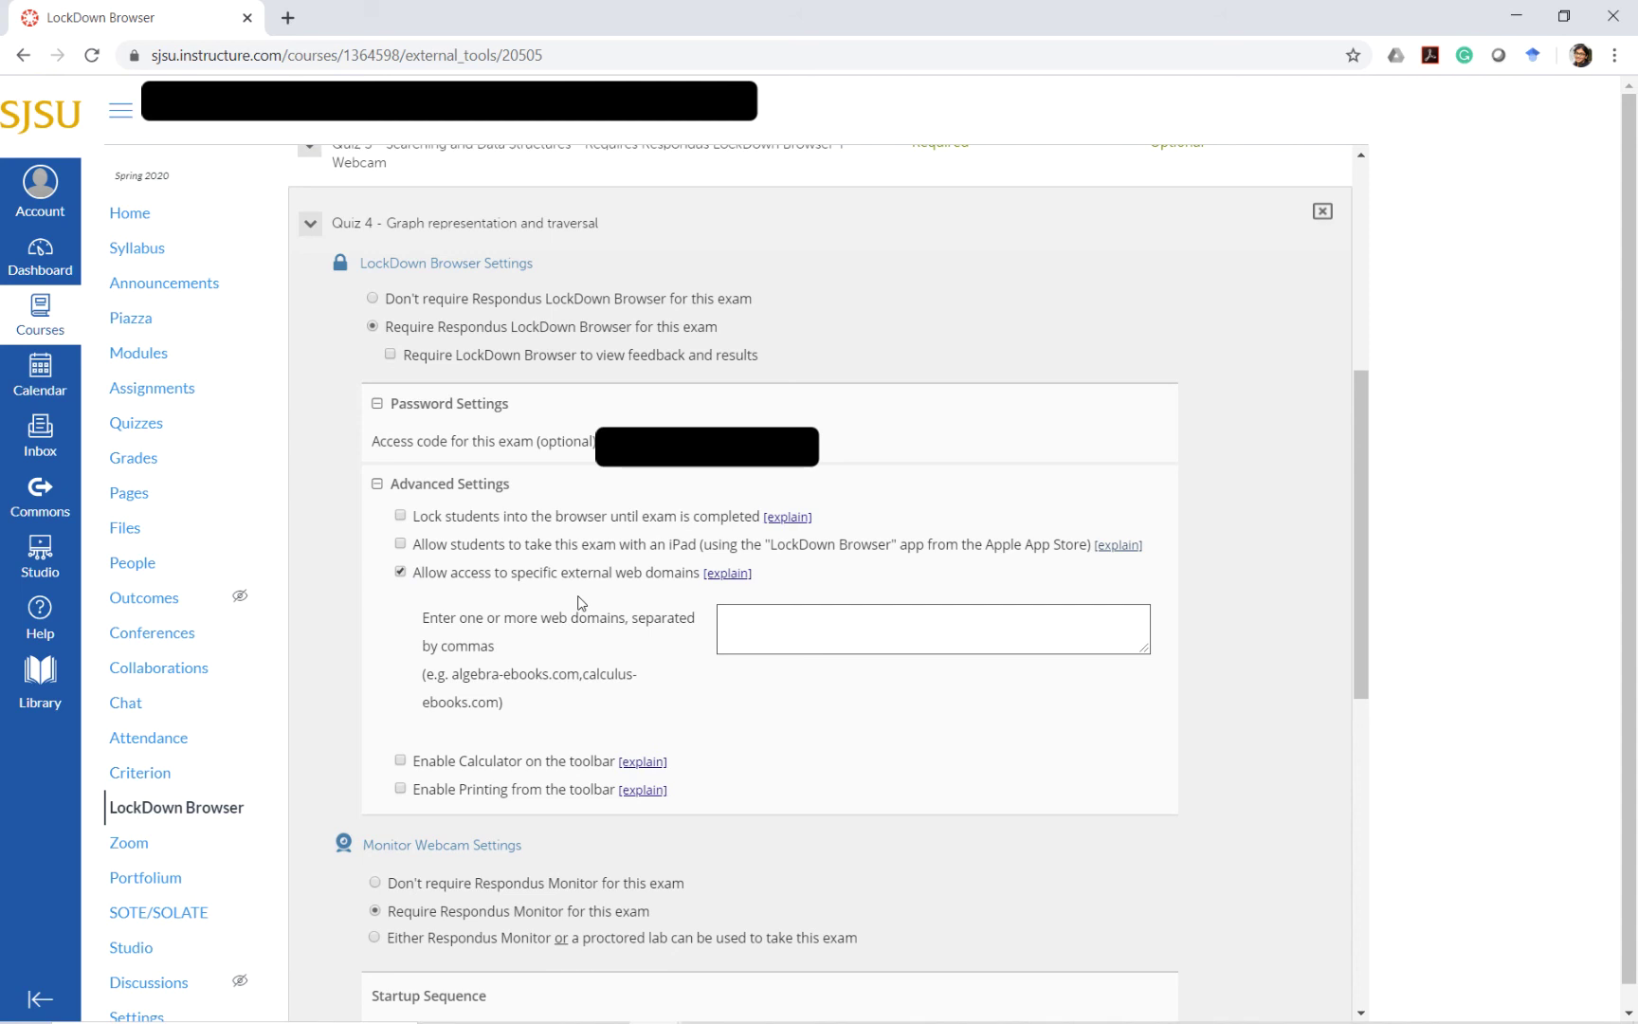
{"action": "left_click", "coordinate": [764, 649]}
{"action": "type", "text": "piazza.com"}
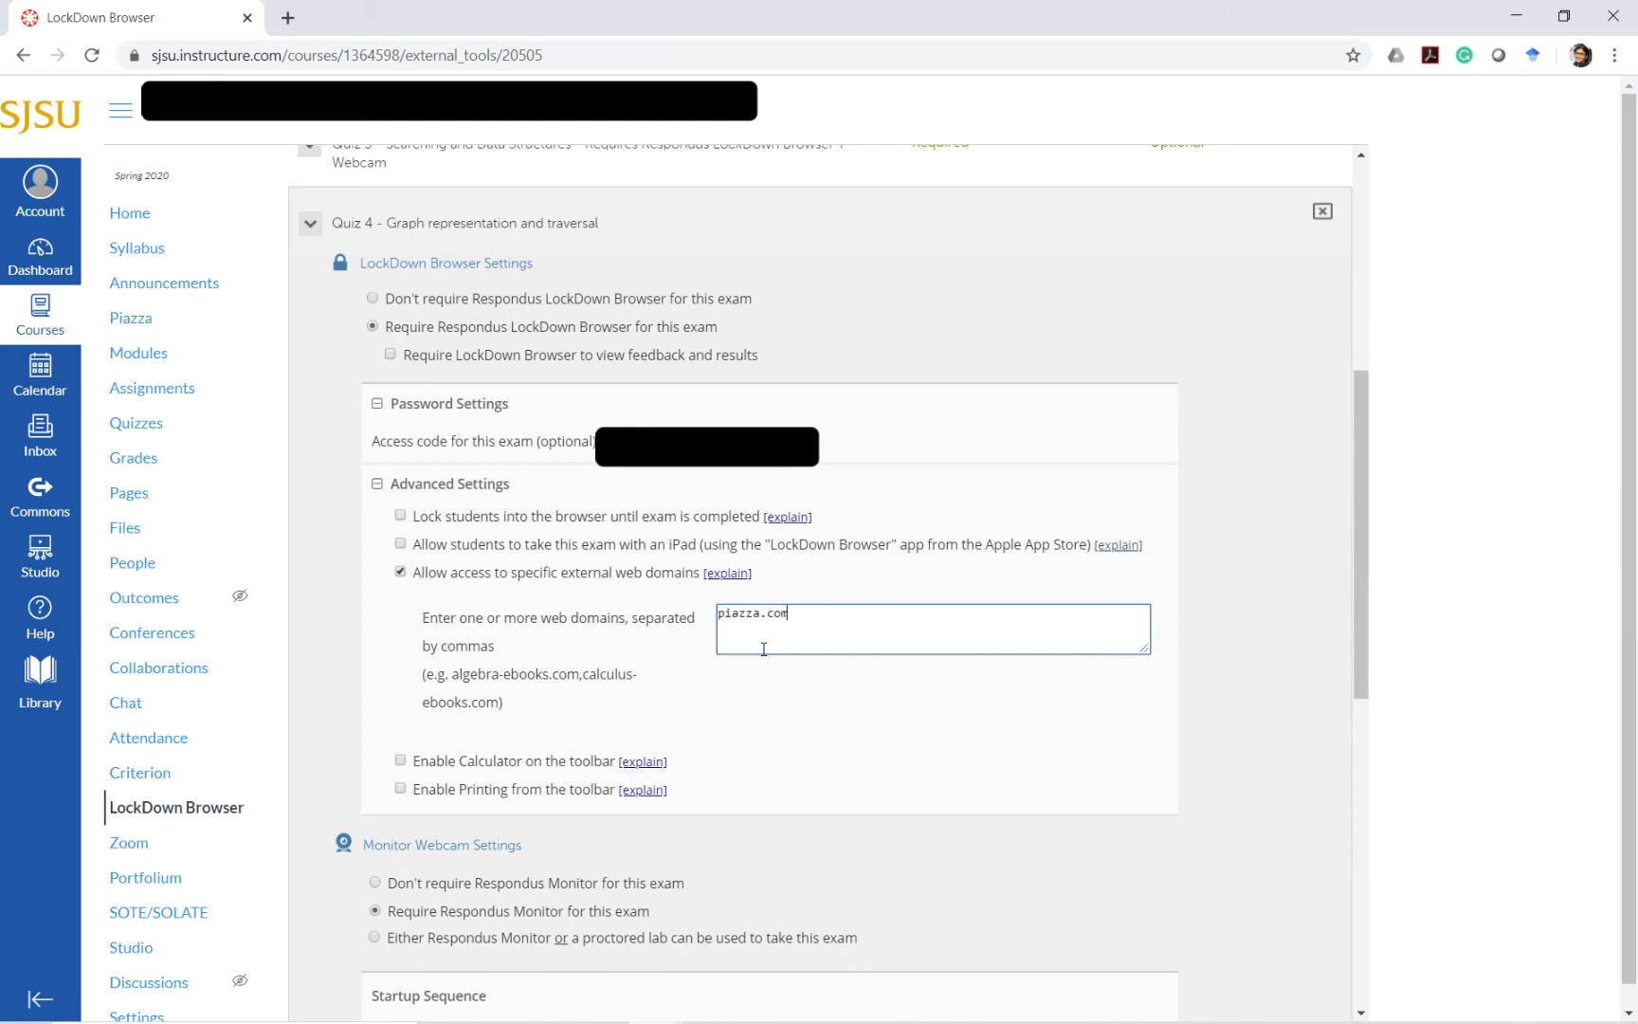
{"action": "left_click", "coordinate": [792, 684]}
Enable the toolbar calculator as Scientific Calculator and recheck the piazza.com domain entry
{"action": "left_click", "coordinate": [401, 762]}
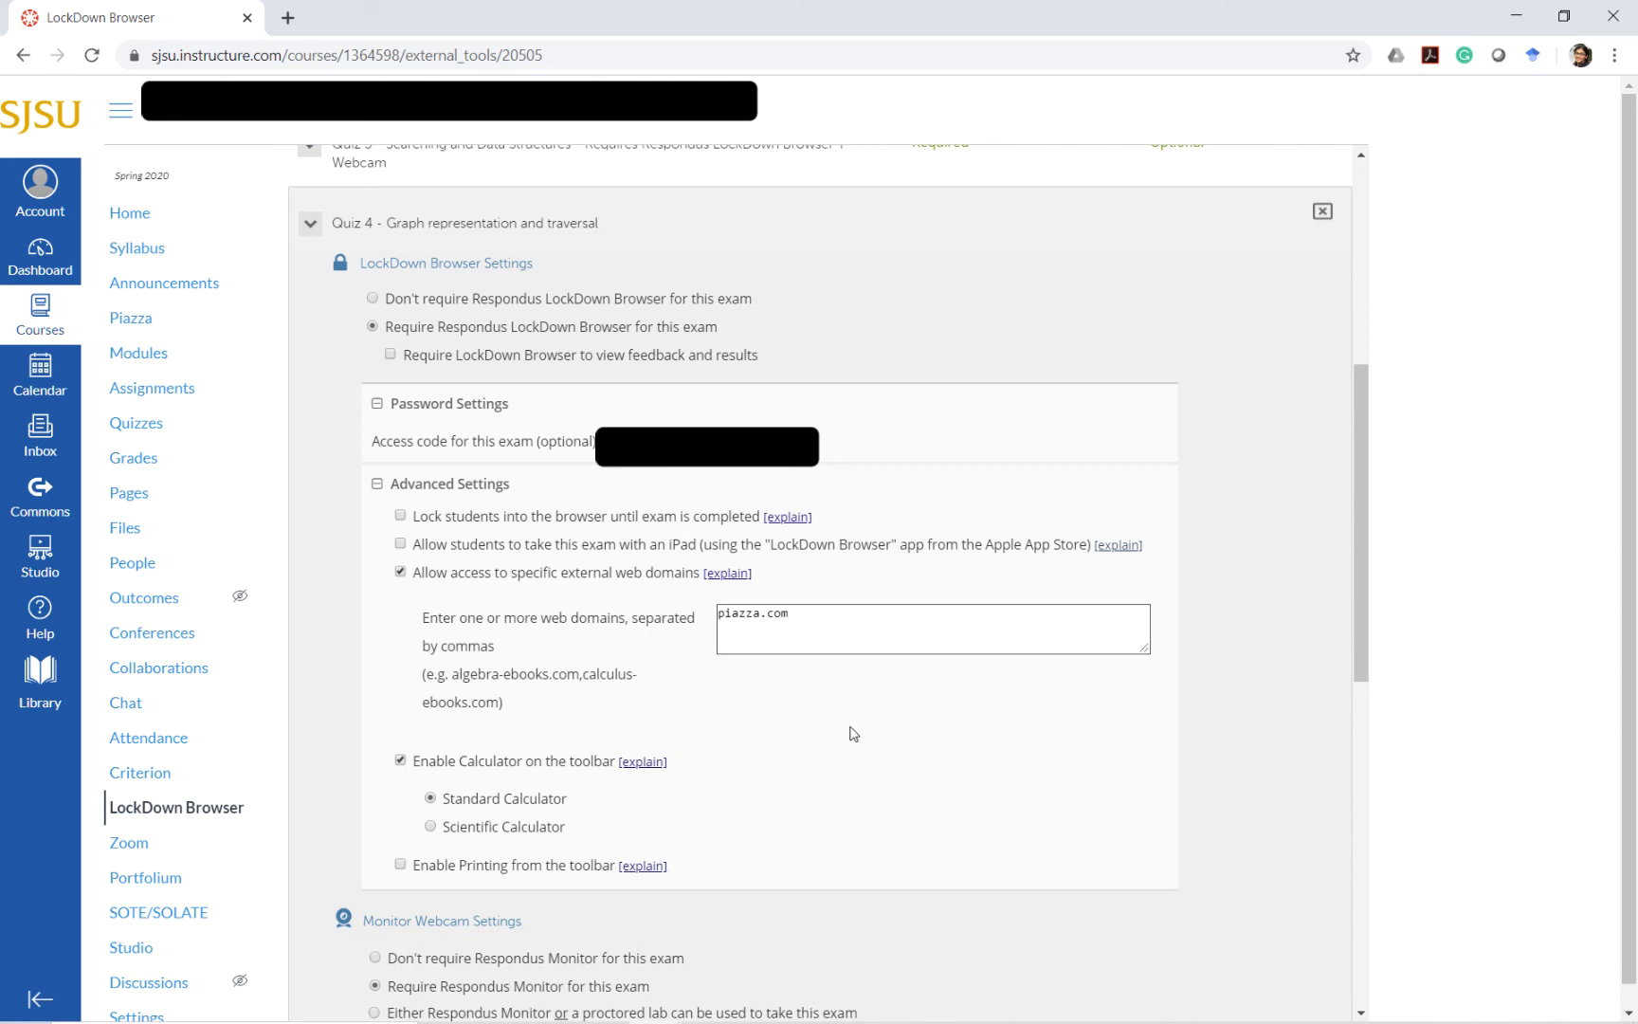
{"action": "left_click", "coordinate": [537, 825]}
{"action": "left_click", "coordinate": [816, 635]}
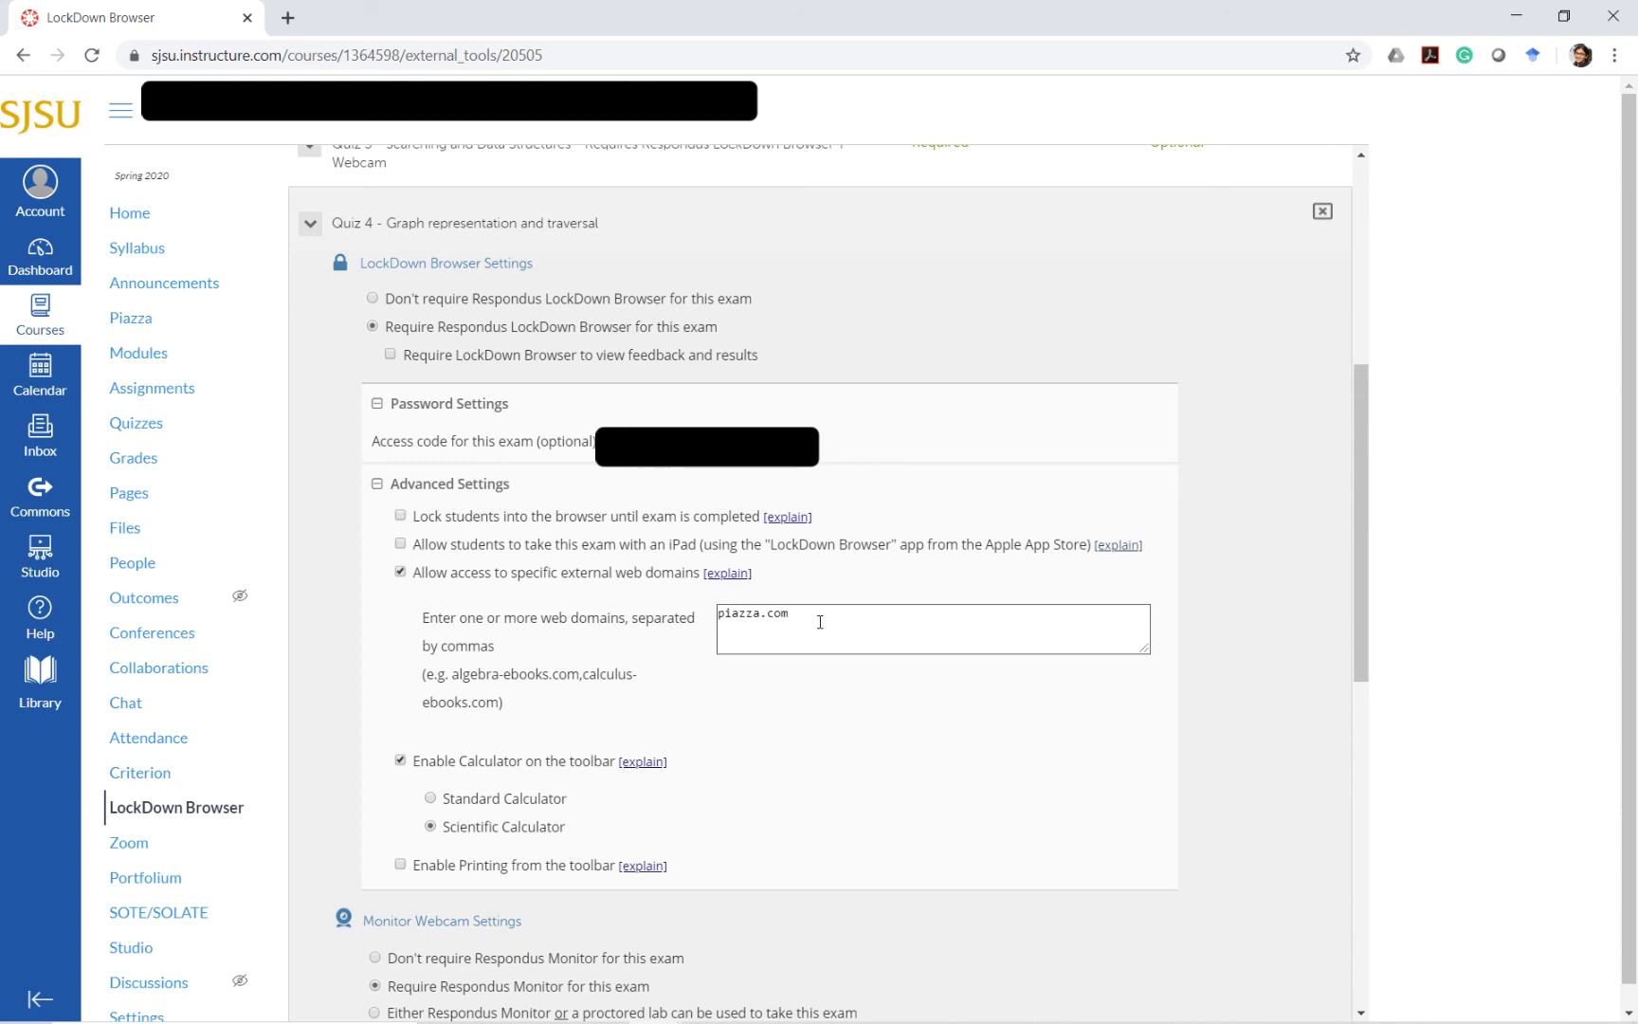